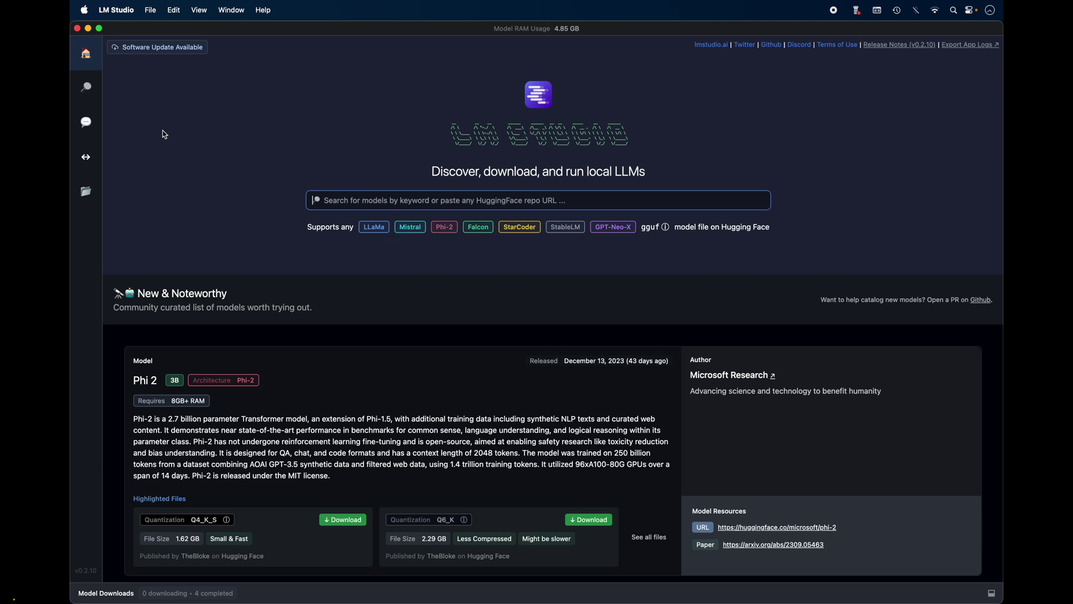
Load the TheBloke mistral instruct v0 1 7B Q5_K_S model and start the local inference server on port 1234.
{"action": "left_click", "coordinate": [87, 160]}
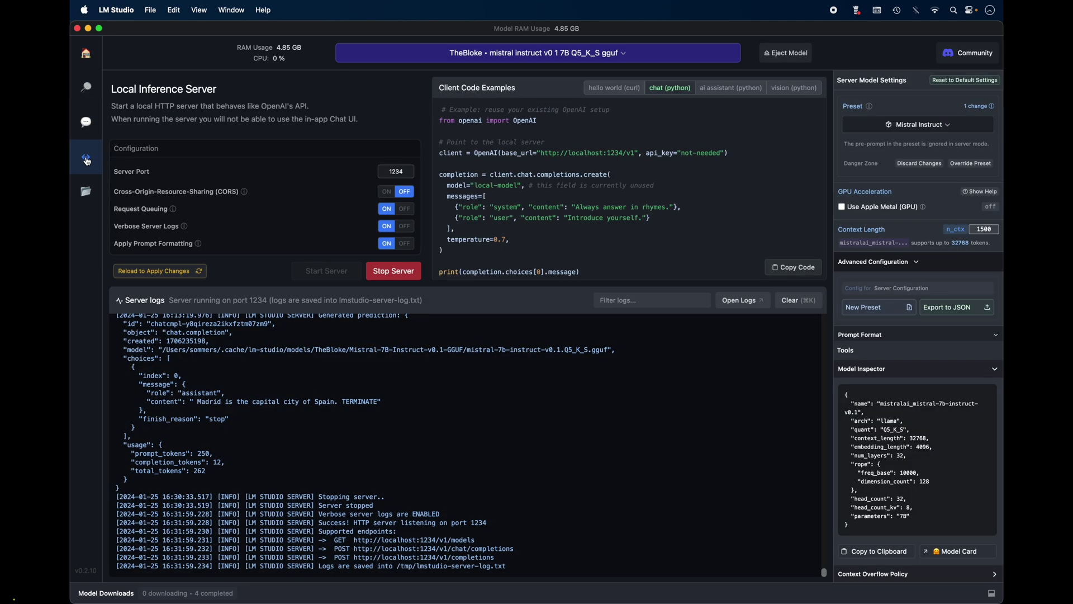
{"action": "left_click", "coordinate": [605, 62]}
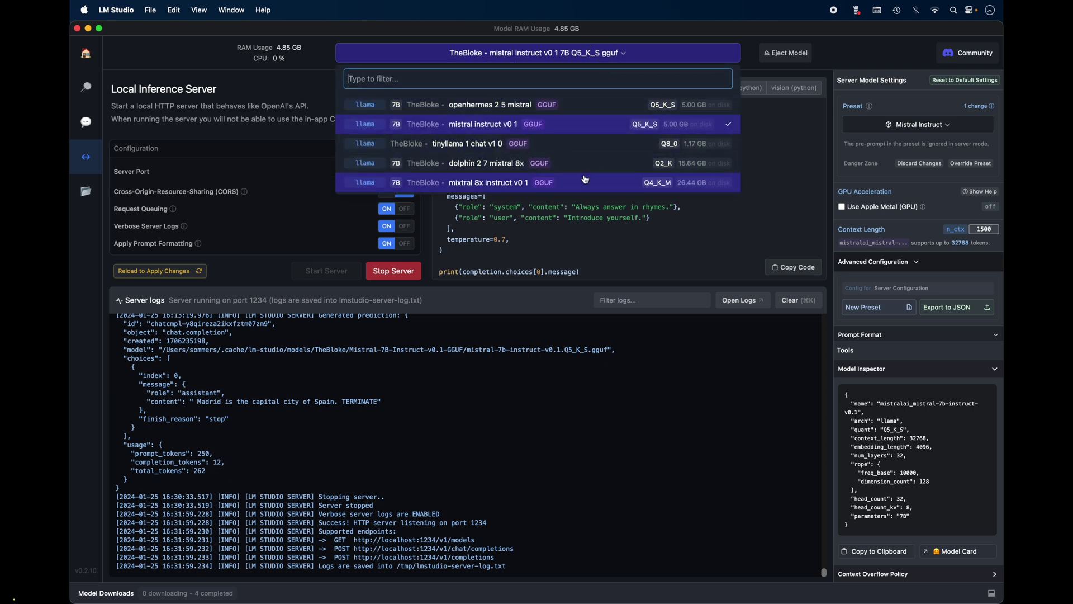
{"action": "left_click", "coordinate": [497, 124]}
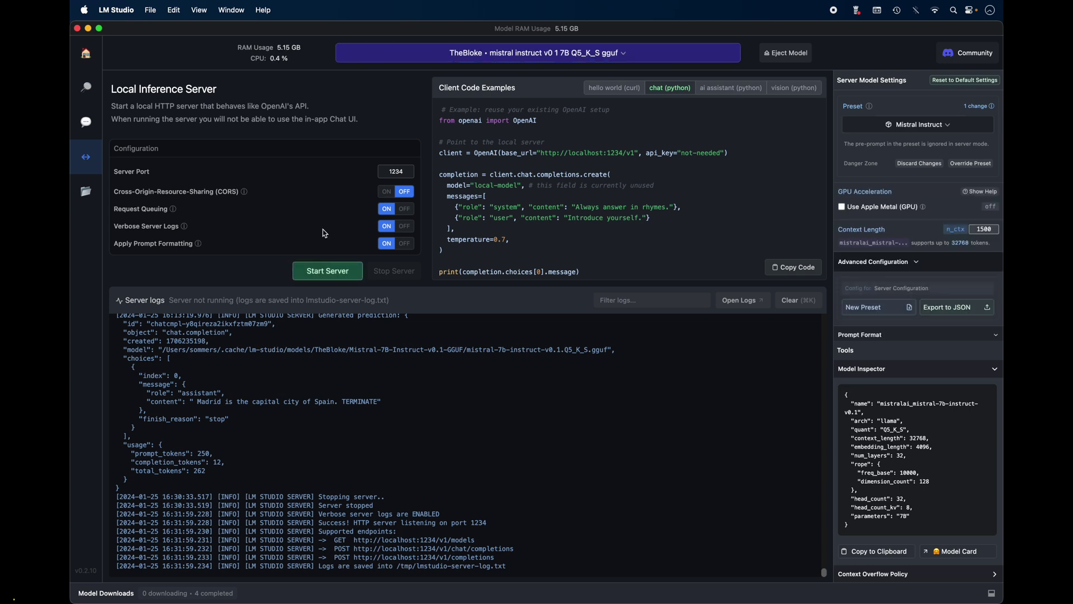
{"action": "left_click", "coordinate": [329, 272]}
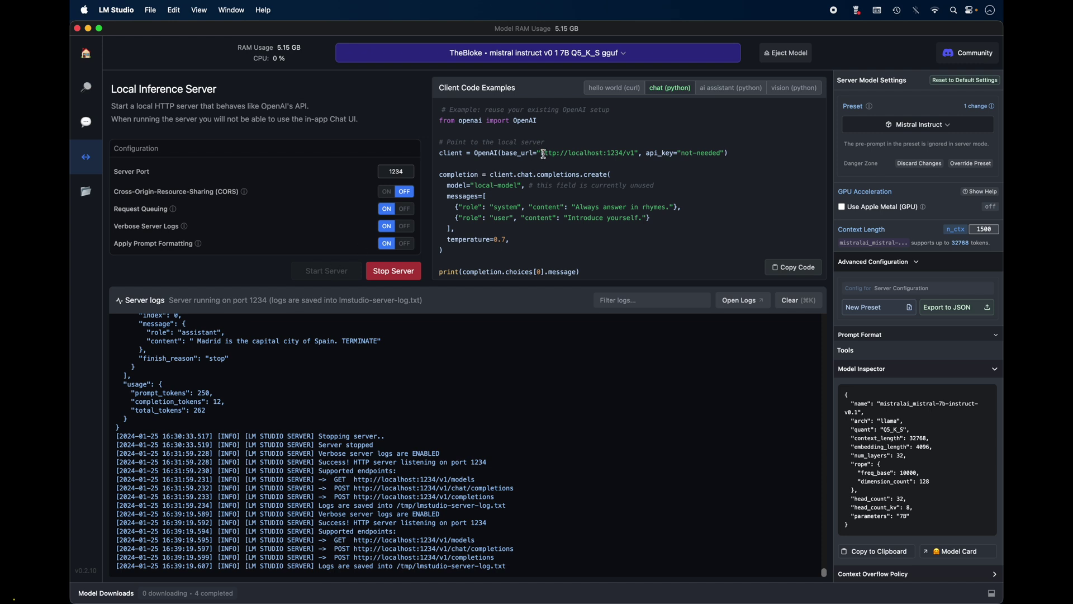
{"action": "left_click_drag", "start_coordinate": [543, 154], "coordinate": [623, 148]}
{"action": "left_click", "coordinate": [623, 149]}
Switch to the terminal and activate the conda environment AG with "conda activate AG".
{"action": "key", "text": "ctrl+Right"}
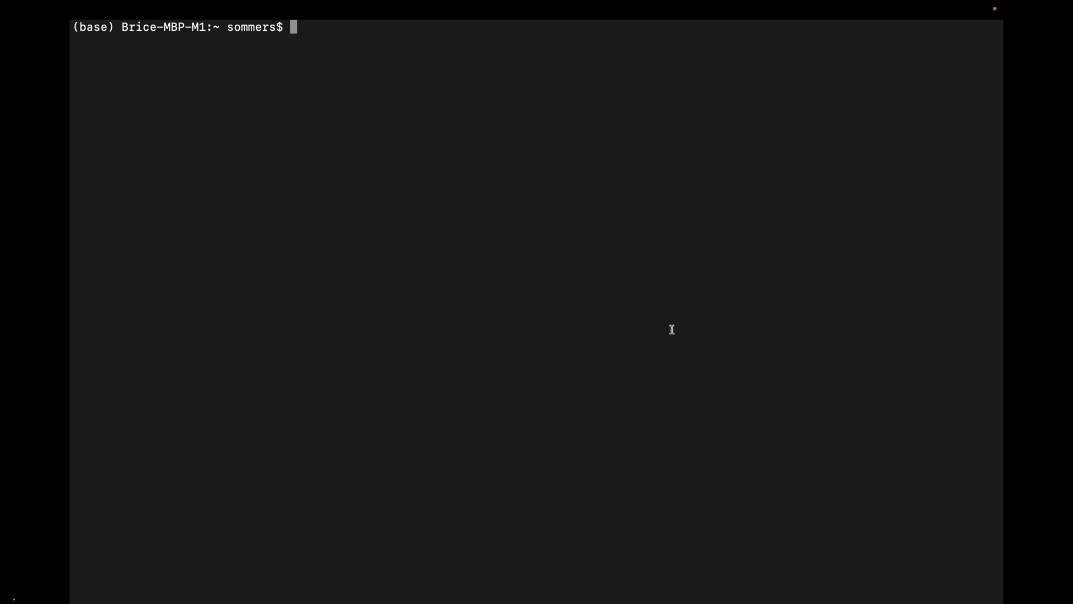
{"action": "type", "text": "activate"}
{"action": "key", "text": "BackSpace"}
{"action": "key", "text": "BackSpace"}
{"action": "key", "text": "BackSpace"}
{"action": "key", "text": "BackSpace"}
{"action": "key", "text": "BackSpace"}
{"action": "key", "text": "BackSpace"}
{"action": "key", "text": "BackSpace"}
{"action": "key", "text": "BackSpace"}
{"action": "key", "text": "BackSpace"}
{"action": "type", "text": "conda activate AG"}
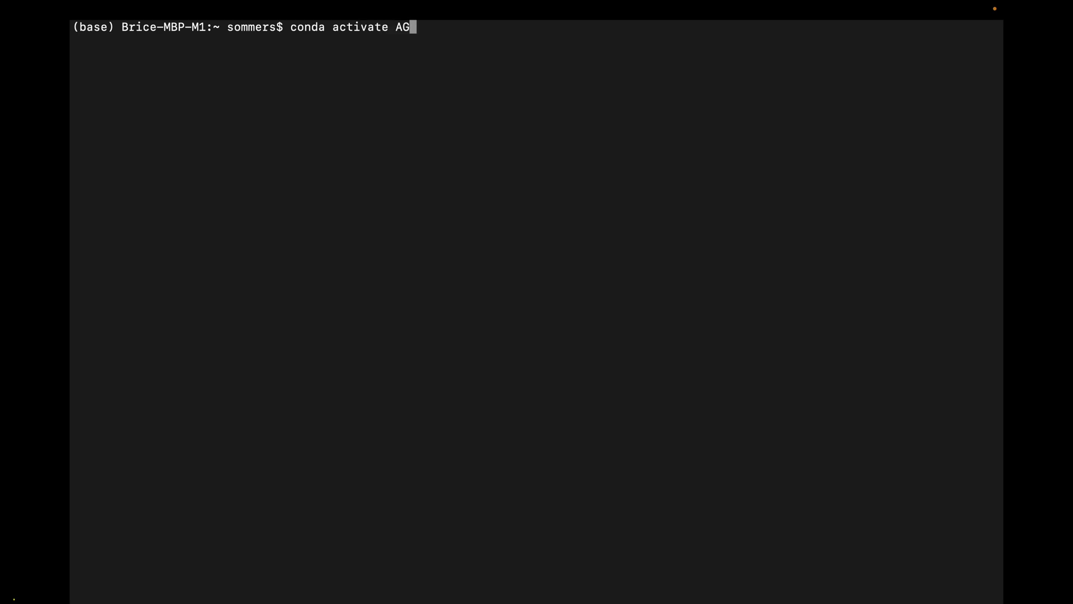
{"action": "key", "text": "Return"}
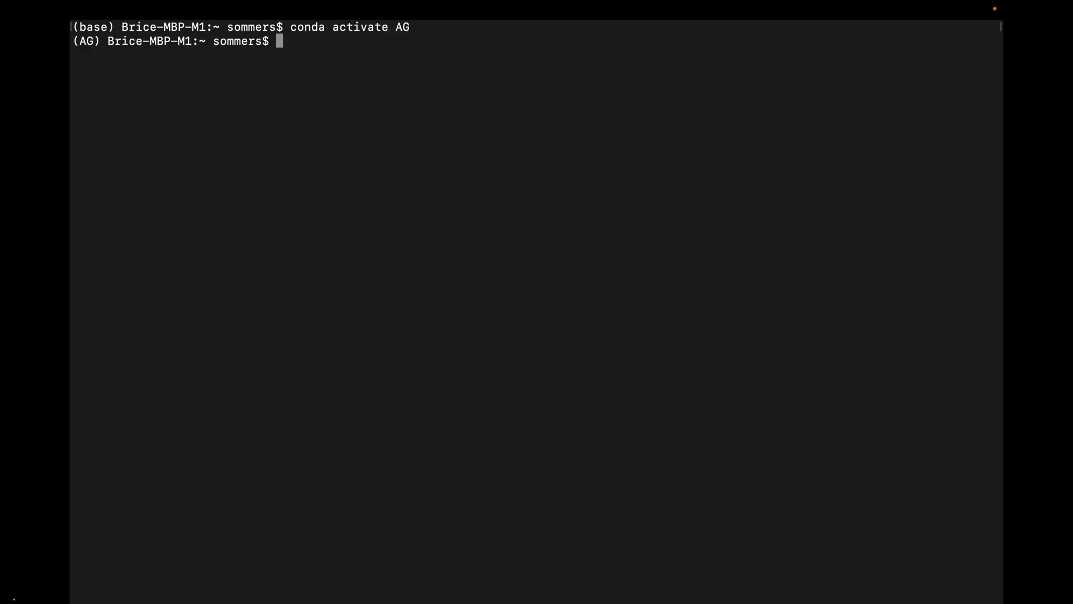
Launch the AutoGen Studio web interface on port 8081 with "autogenstudio ui --port 8081" and highlight its local address.
{"action": "left_click", "coordinate": [86, 42]}
{"action": "double_click", "coordinate": [87, 41]}
{"action": "left_click", "coordinate": [351, 42]}
{"action": "type", "text": "autogenstudio ui --port 8081"}
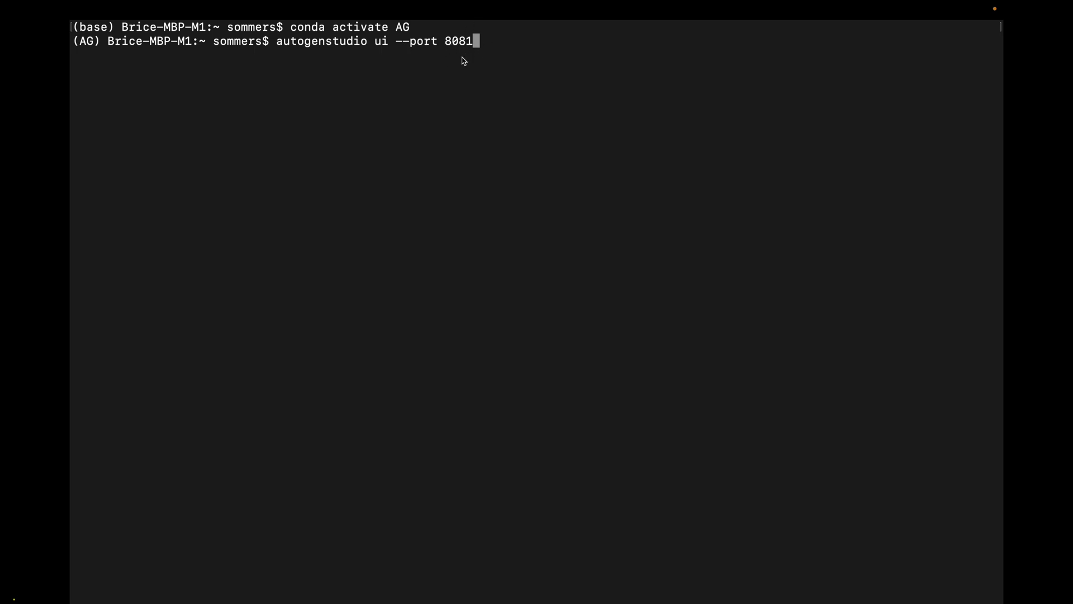
{"action": "key", "text": "Return"}
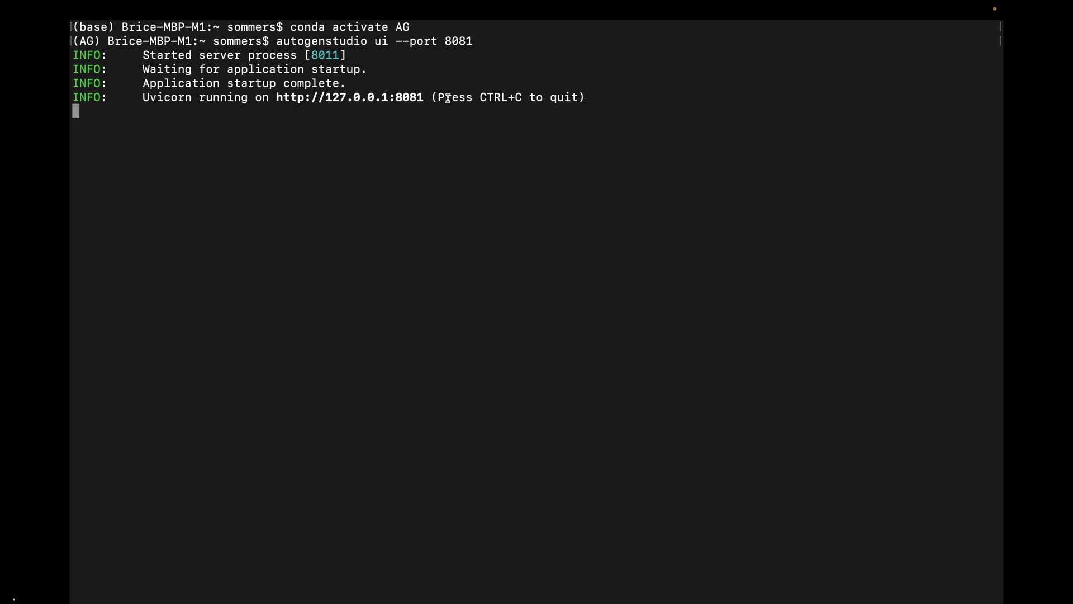
{"action": "left_click_drag", "start_coordinate": [424, 98], "coordinate": [277, 104]}
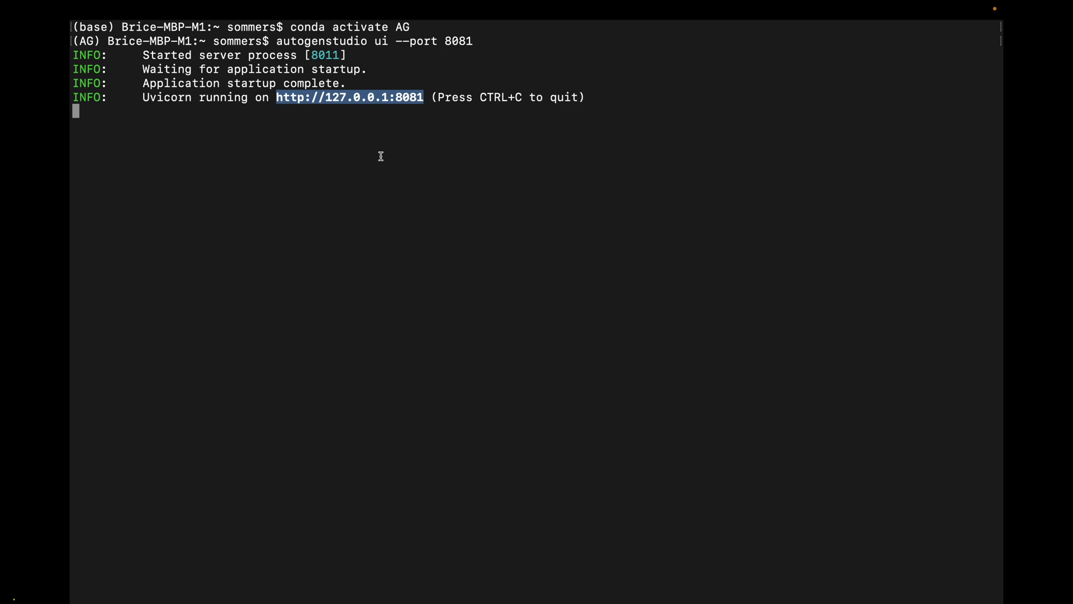
Switch to AutoGen Studio in Chrome and begin a new model specification named mistral_model.
{"action": "key", "text": "ctrl+Right"}
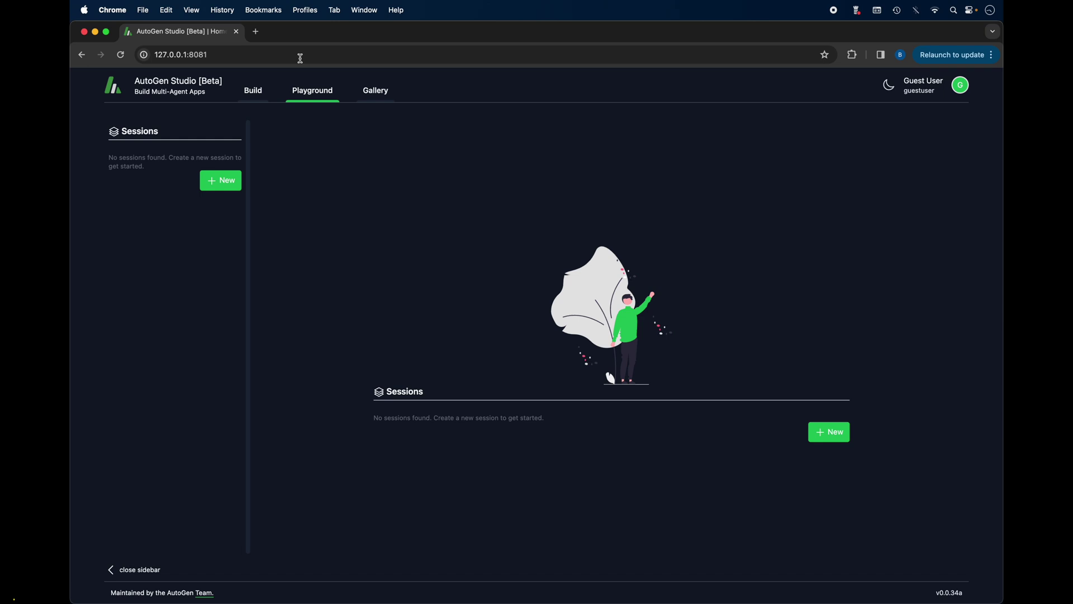
{"action": "left_click", "coordinate": [253, 94]}
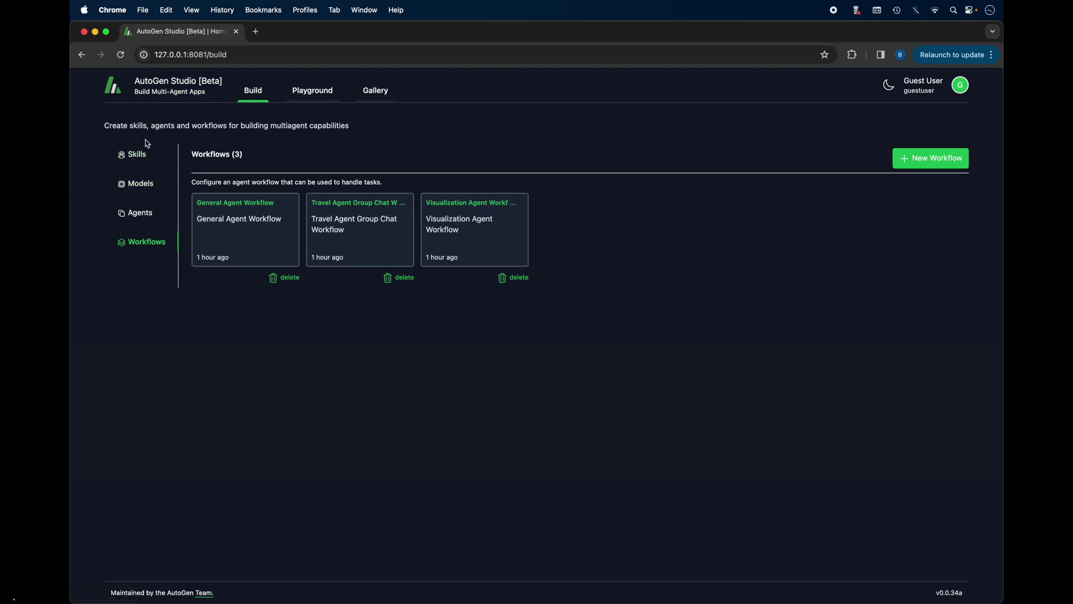
{"action": "left_click", "coordinate": [135, 186]}
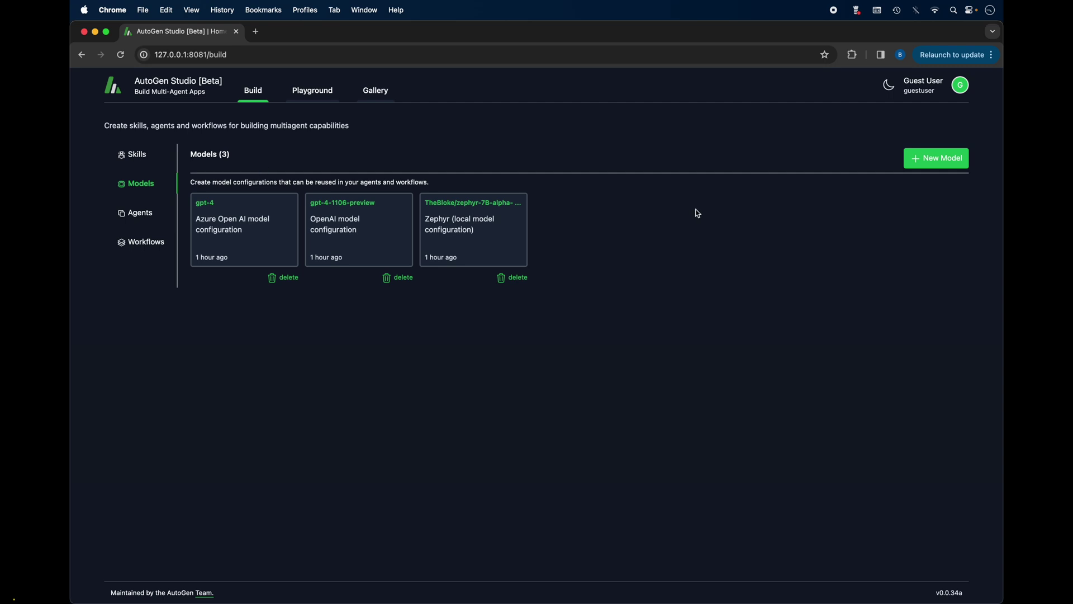
{"action": "left_click", "coordinate": [947, 167]}
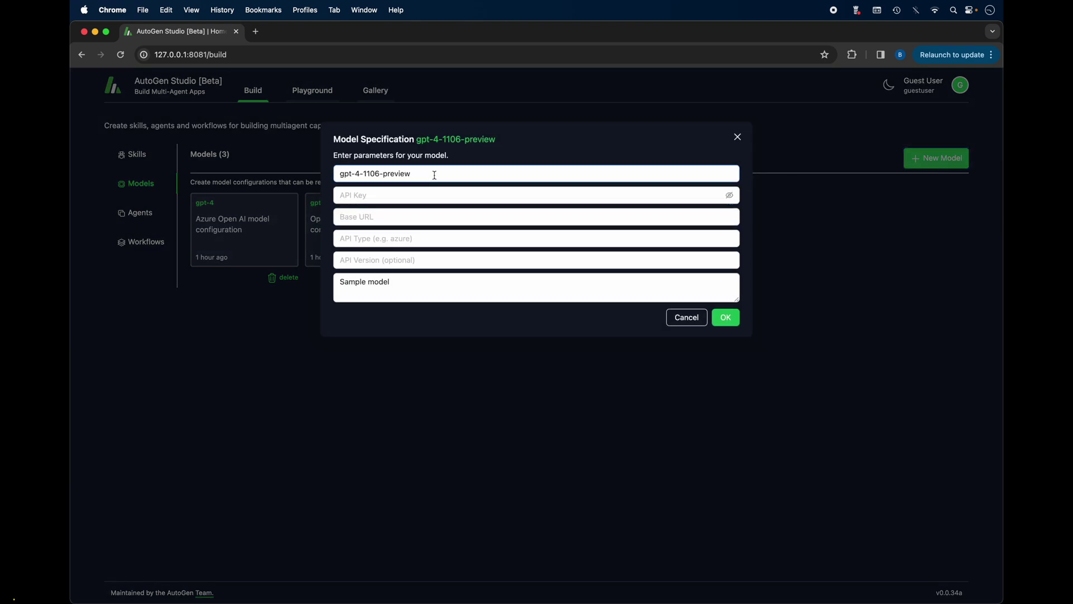
{"action": "triple_click", "coordinate": [435, 175]}
{"action": "type", "text": "Mis"}
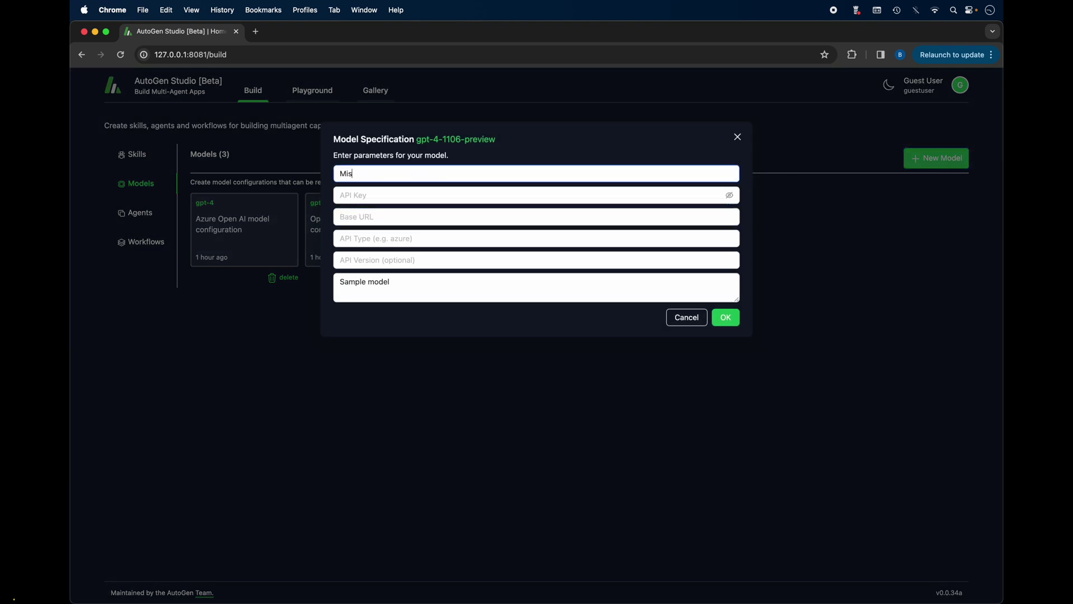
{"action": "type", "text": "tral_model"}
{"action": "left_click", "coordinate": [347, 173]}
{"action": "key", "text": "BackSpace"}
{"action": "type", "text": "m"}
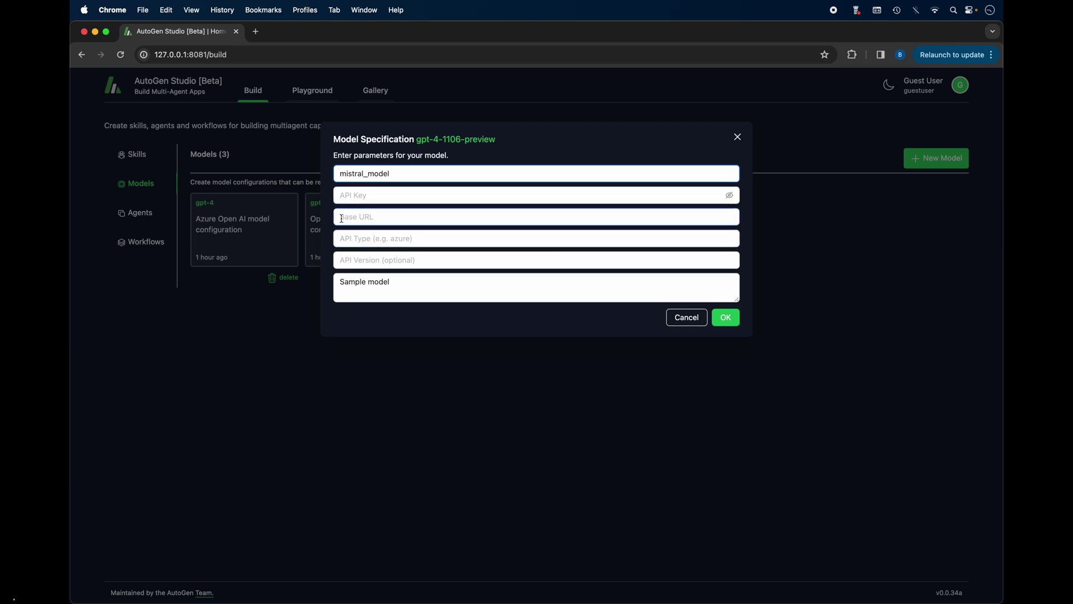
{"action": "left_click", "coordinate": [367, 218]}
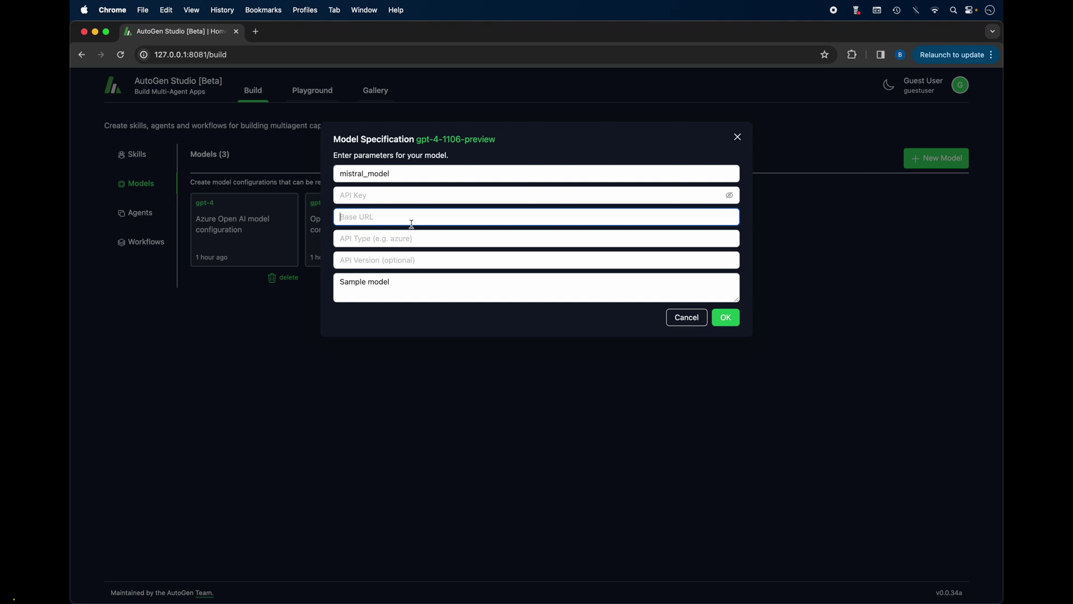
{"action": "key", "text": "ctrl+Right"}
{"action": "key", "text": "ctrl+Right"}
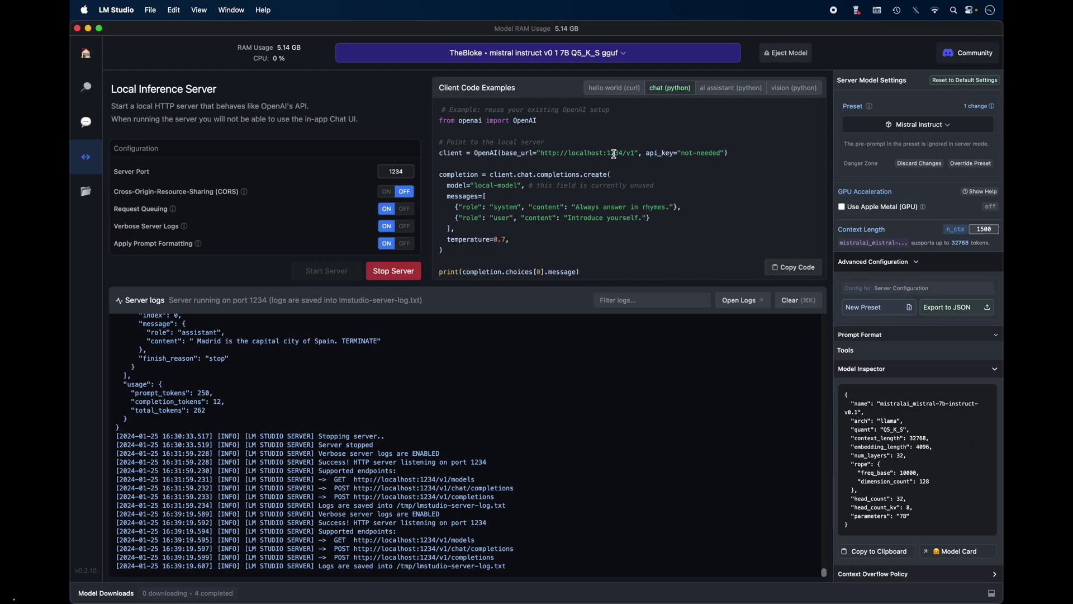
{"action": "left_click_drag", "start_coordinate": [635, 154], "coordinate": [541, 152]}
{"action": "key", "text": "super+c"}
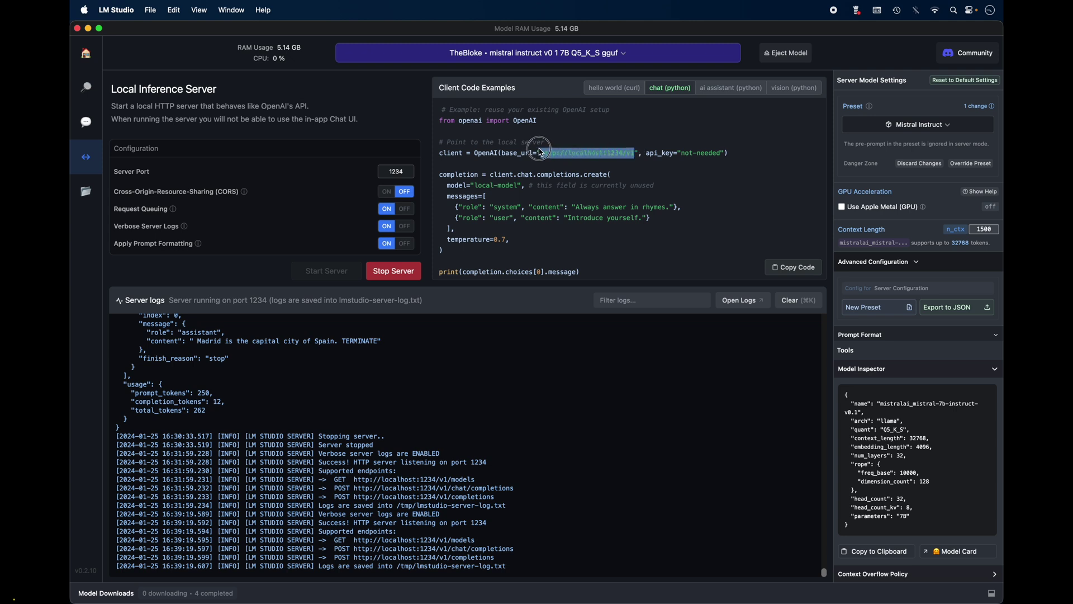
{"action": "key", "text": "ctrl+Left"}
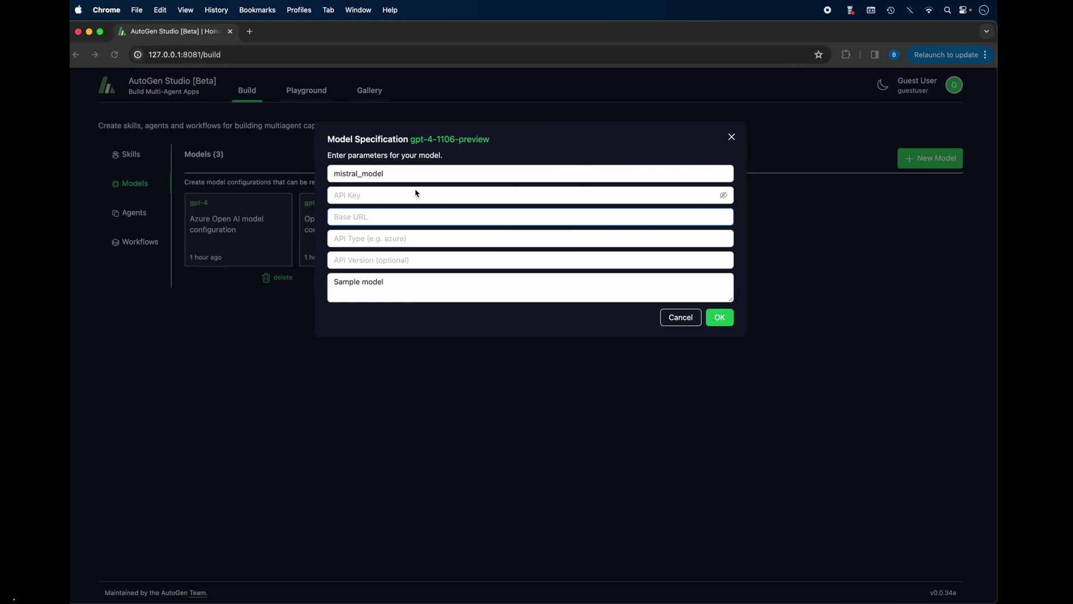
{"action": "key", "text": "super+v"}
Enter a placeholder value for the model's API key and save the new model.
{"action": "key", "text": "shift+Tab"}
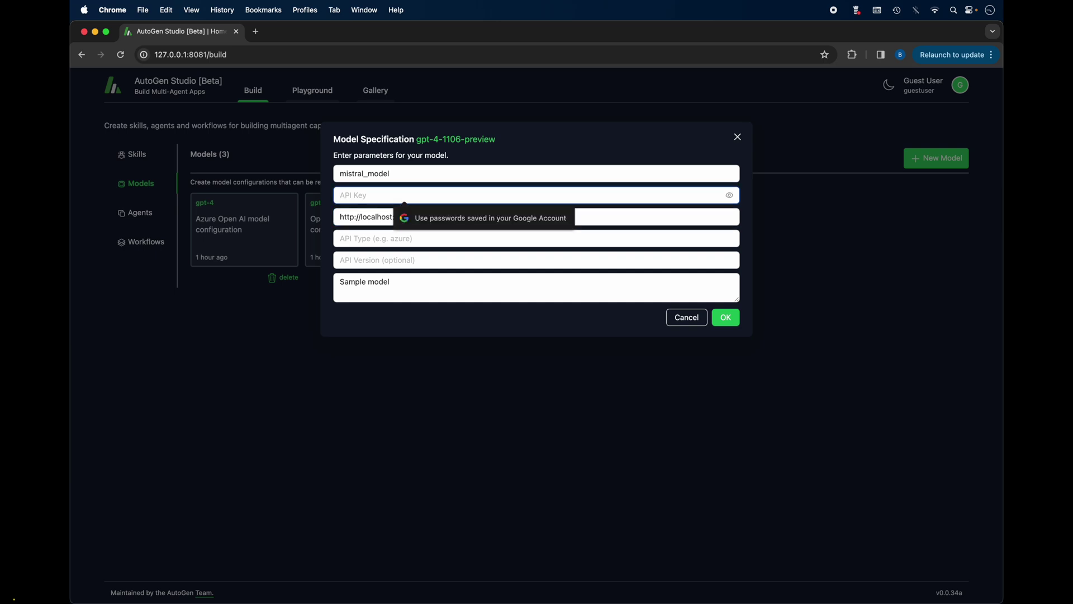
{"action": "type", "text": "EMPTY"}
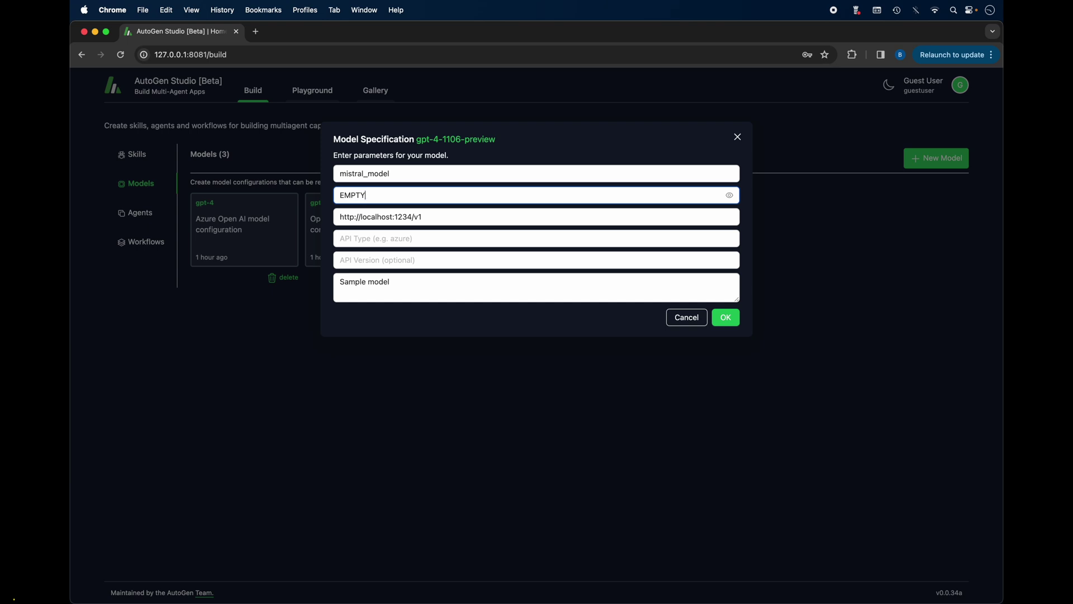
{"action": "left_click", "coordinate": [726, 318]}
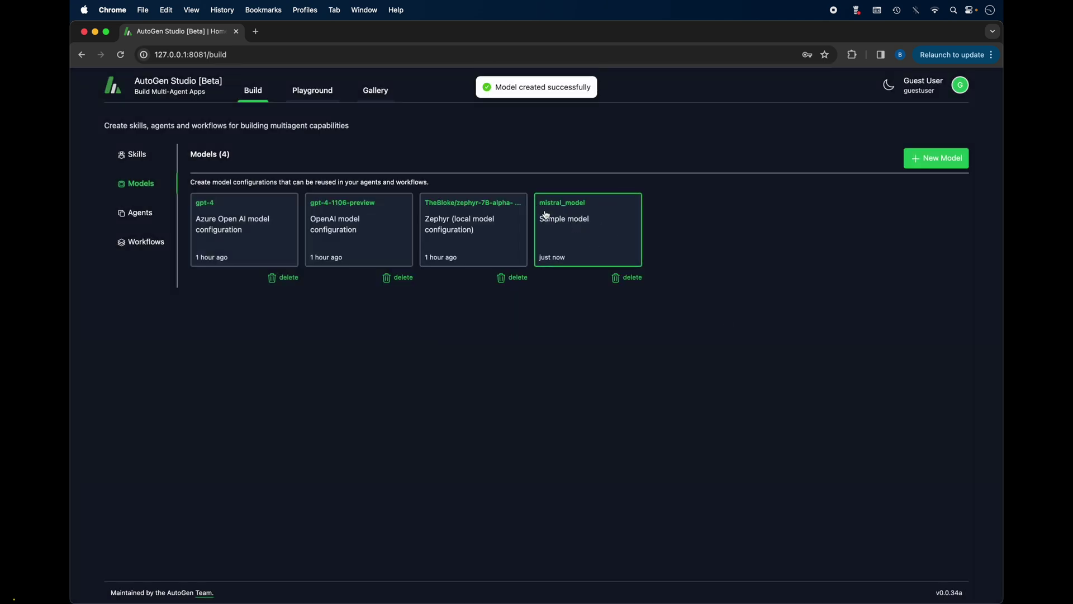
Change the description of mistral_model to "Mistral model" and save it.
{"action": "left_click", "coordinate": [589, 240]}
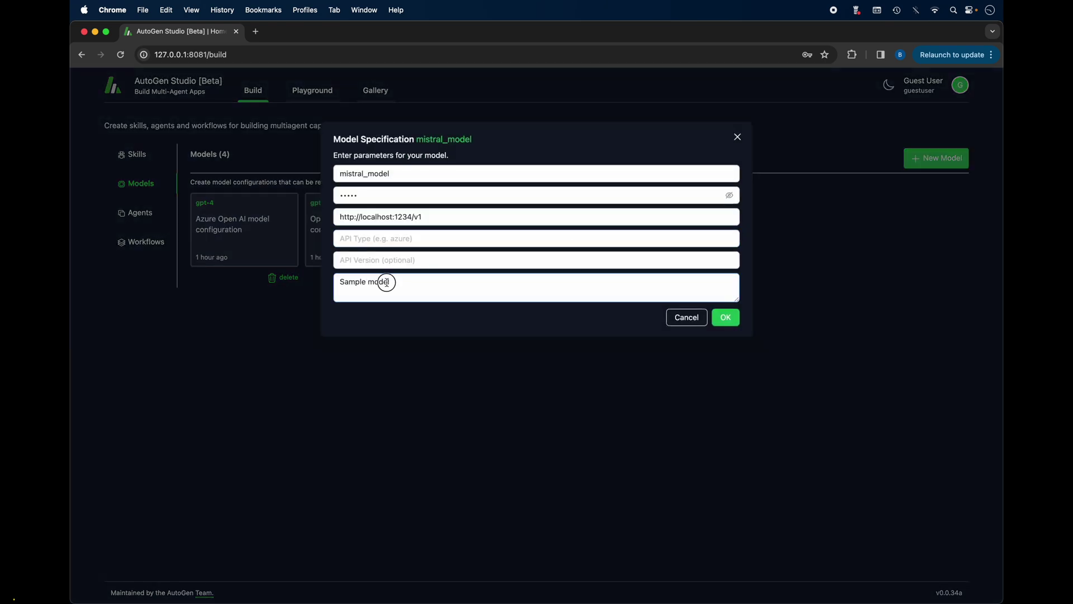
{"action": "triple_click", "coordinate": [386, 282]}
{"action": "type", "text": "Mis"}
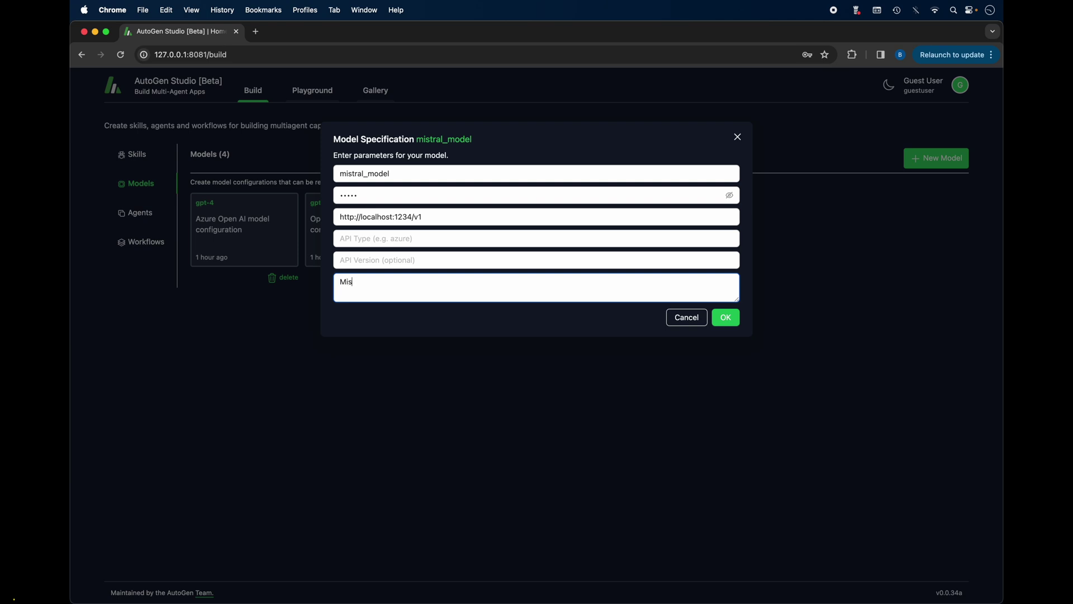
{"action": "type", "text": "tral model"}
{"action": "left_click", "coordinate": [726, 316]}
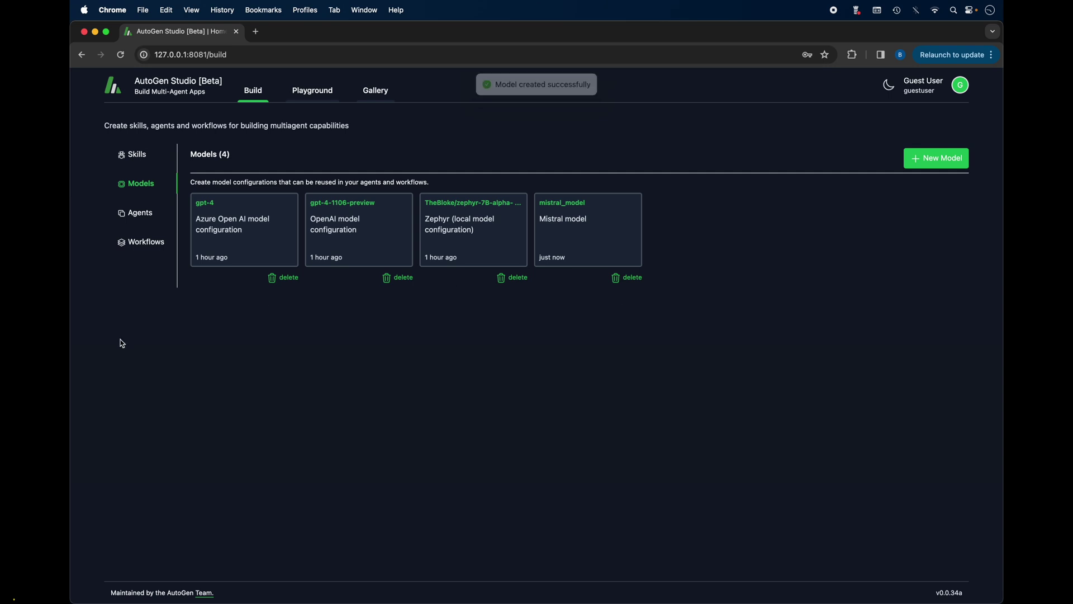
Begin a new agent specification and name the agent mistral_assistant.
{"action": "left_click", "coordinate": [138, 217]}
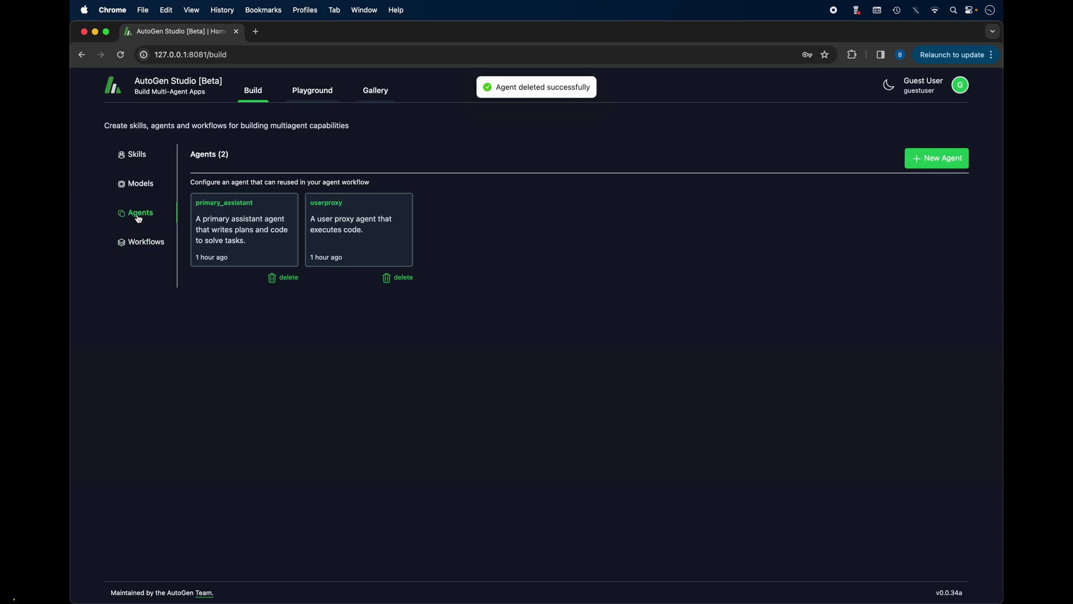
{"action": "left_click", "coordinate": [934, 162]}
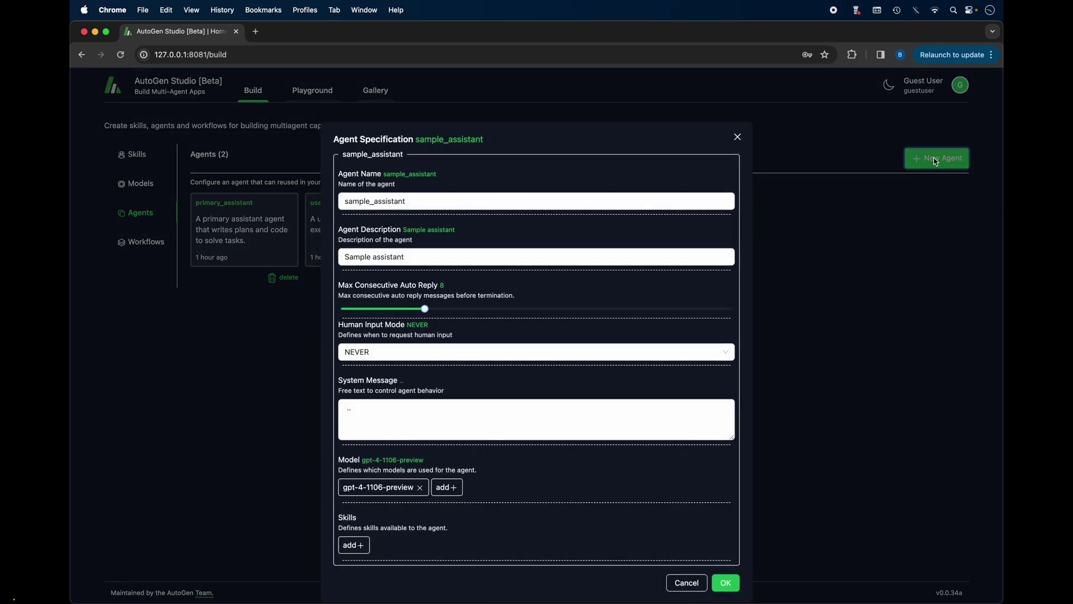
{"action": "left_click", "coordinate": [414, 202]}
{"action": "left_click_drag", "start_coordinate": [369, 202], "coordinate": [334, 207]}
{"action": "type", "text": "mistral"}
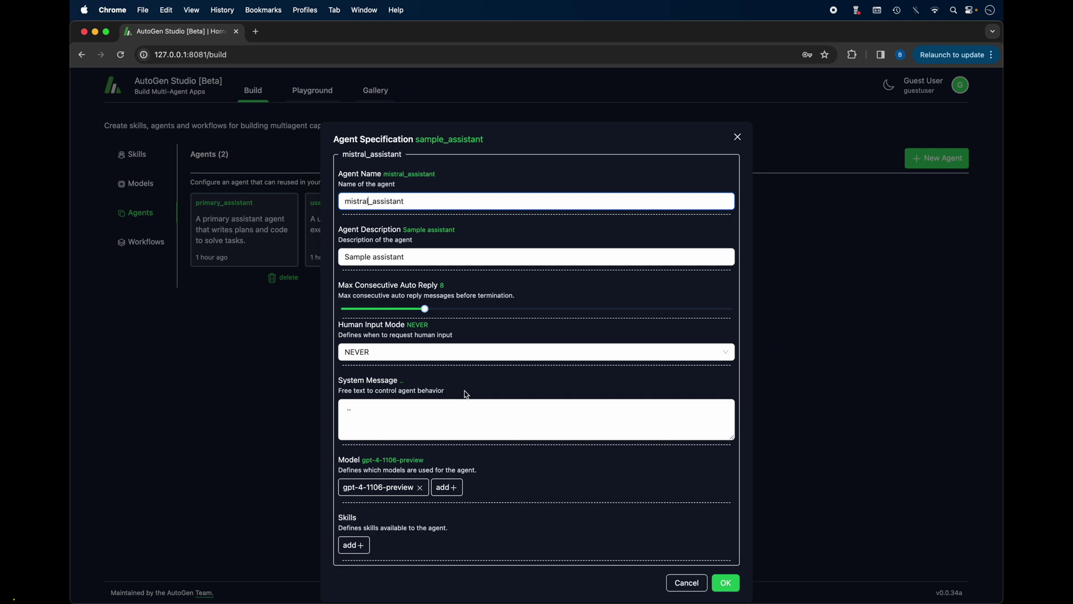
Replace the agent's gpt-4-1106-preview model with mistral_model.
{"action": "scroll", "coordinate": [464, 395], "scroll_direction": "down", "scroll_amount": 1}
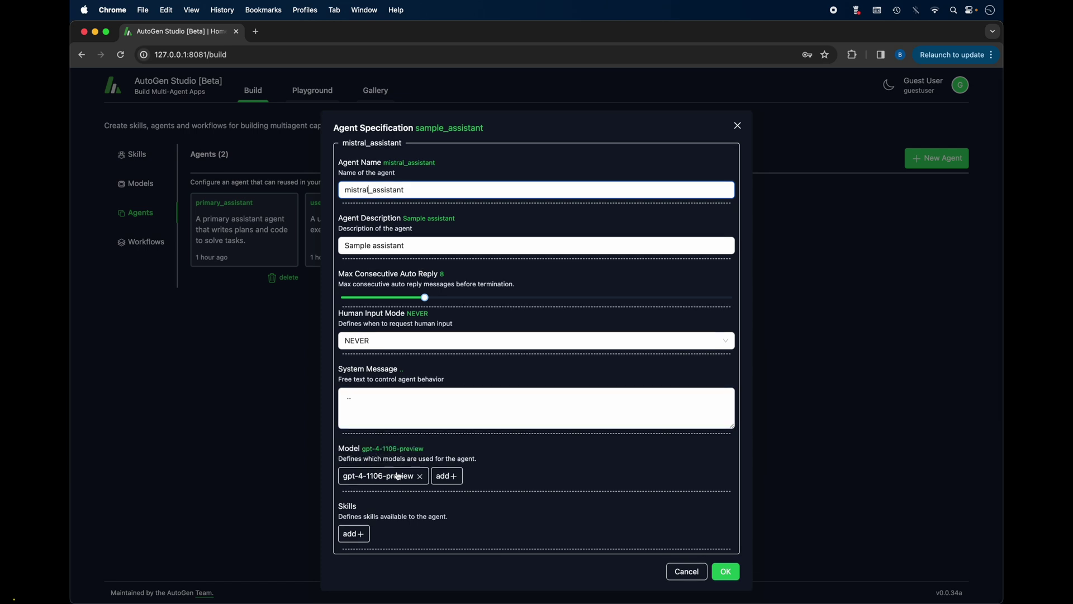
{"action": "left_click", "coordinate": [422, 477]}
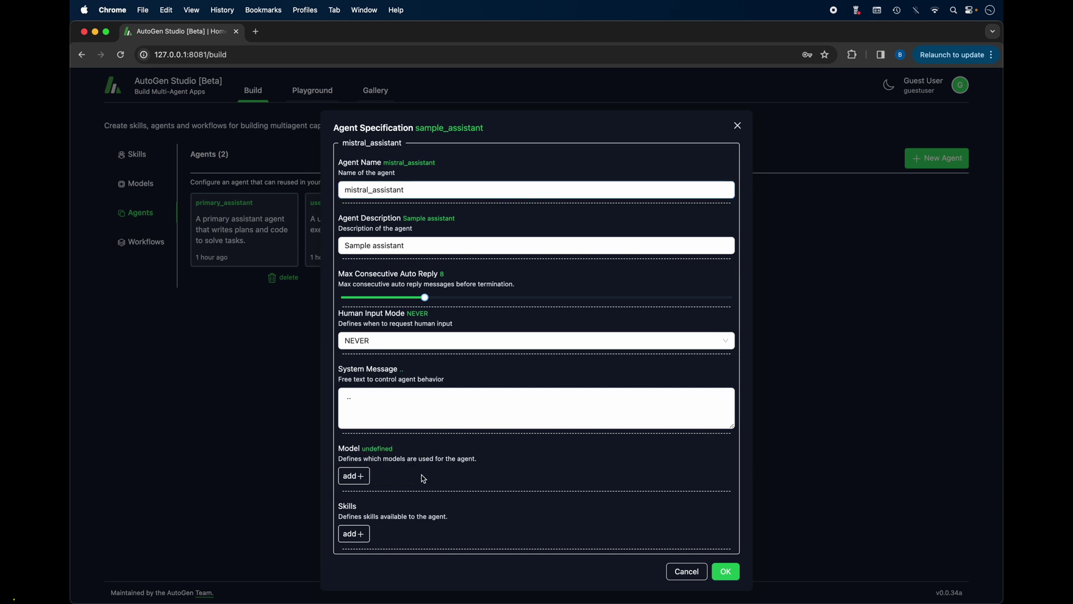
{"action": "left_click", "coordinate": [352, 480]}
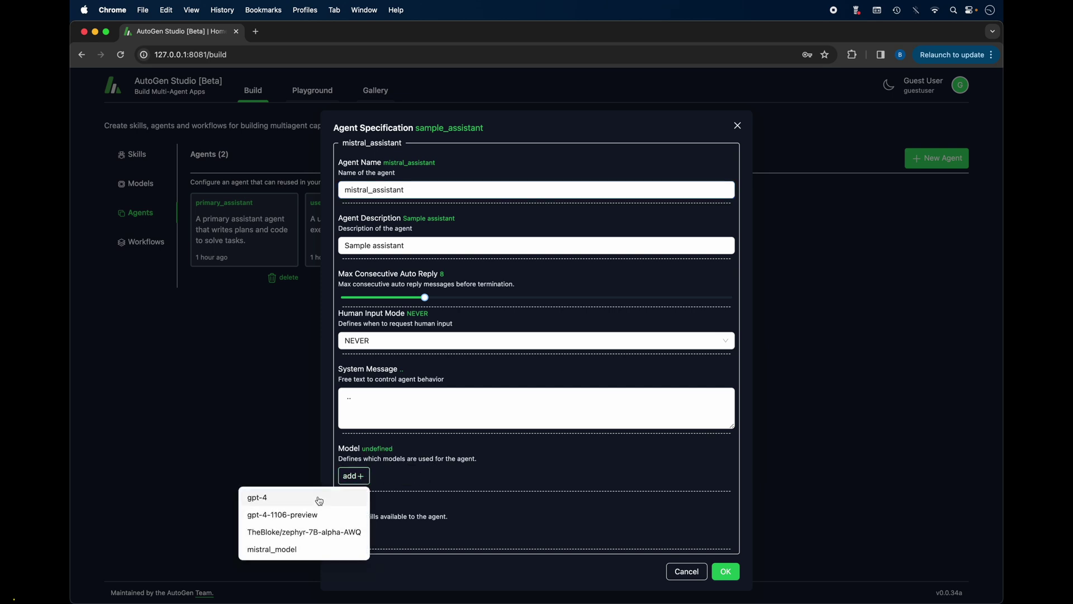
{"action": "left_click", "coordinate": [313, 550]}
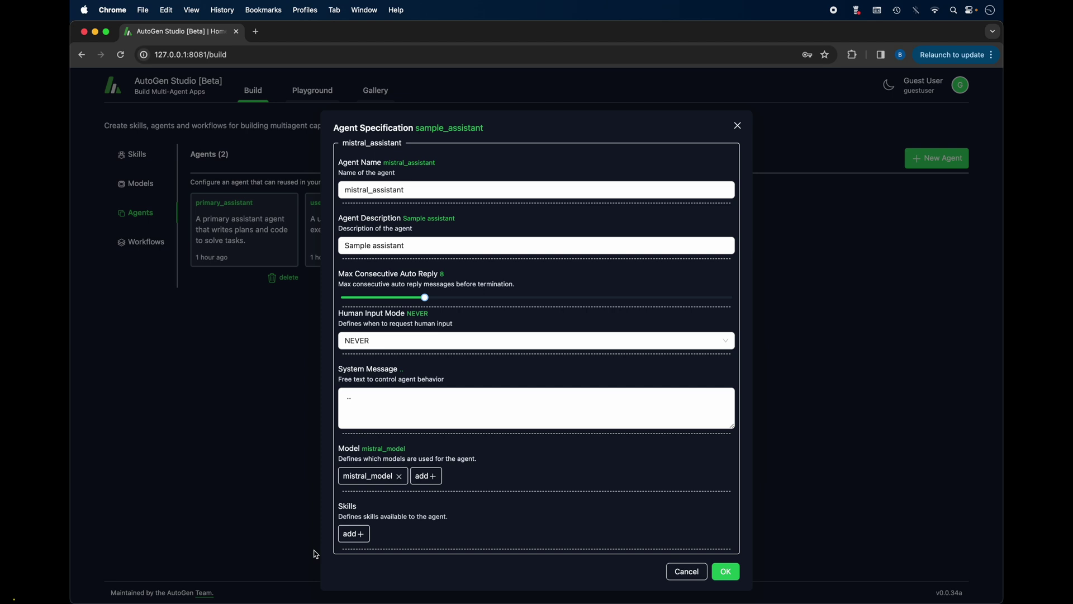
Set the agent's system message to "you are my assistant to hrlp me" and save the agent.
{"action": "left_click", "coordinate": [424, 403]}
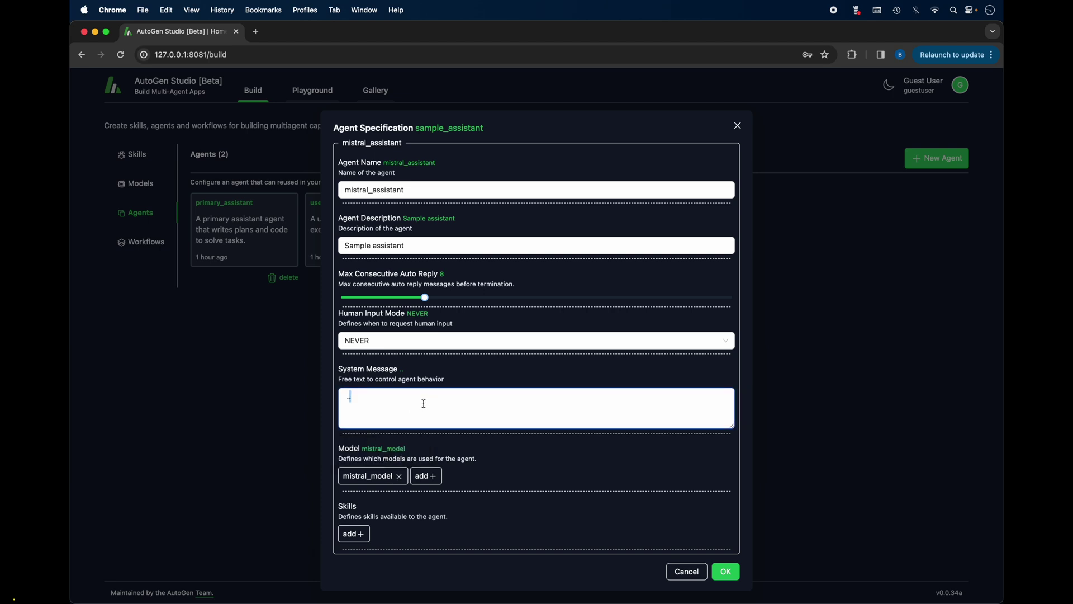
{"action": "type", "text": "you are my"}
{"action": "key", "text": "Tab"}
{"action": "left_click", "coordinate": [418, 401]}
{"action": "type", "text": "assistant to hrlp me"}
{"action": "left_click", "coordinate": [726, 571]}
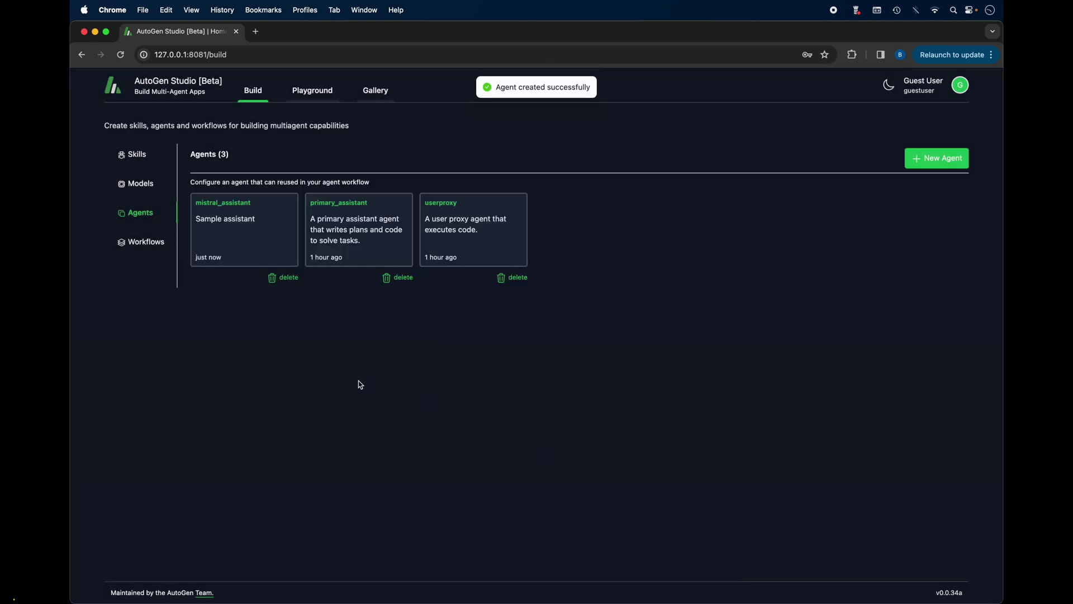
Begin a new two-agent workflow and name it mistral_Workflow.
{"action": "left_click", "coordinate": [140, 245]}
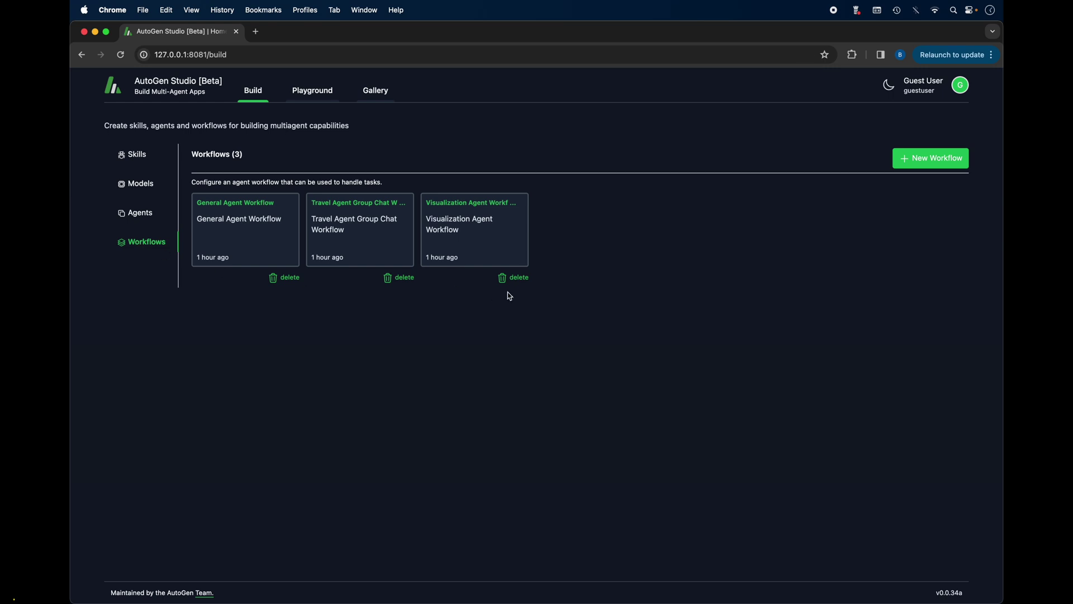
{"action": "left_click", "coordinate": [935, 162]}
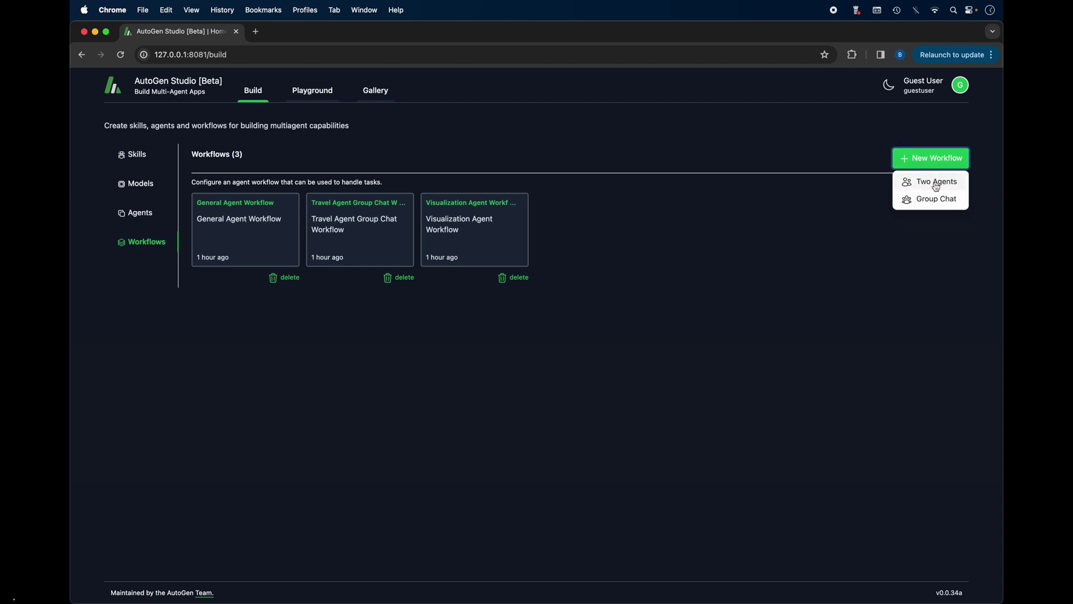
{"action": "left_click", "coordinate": [941, 184]}
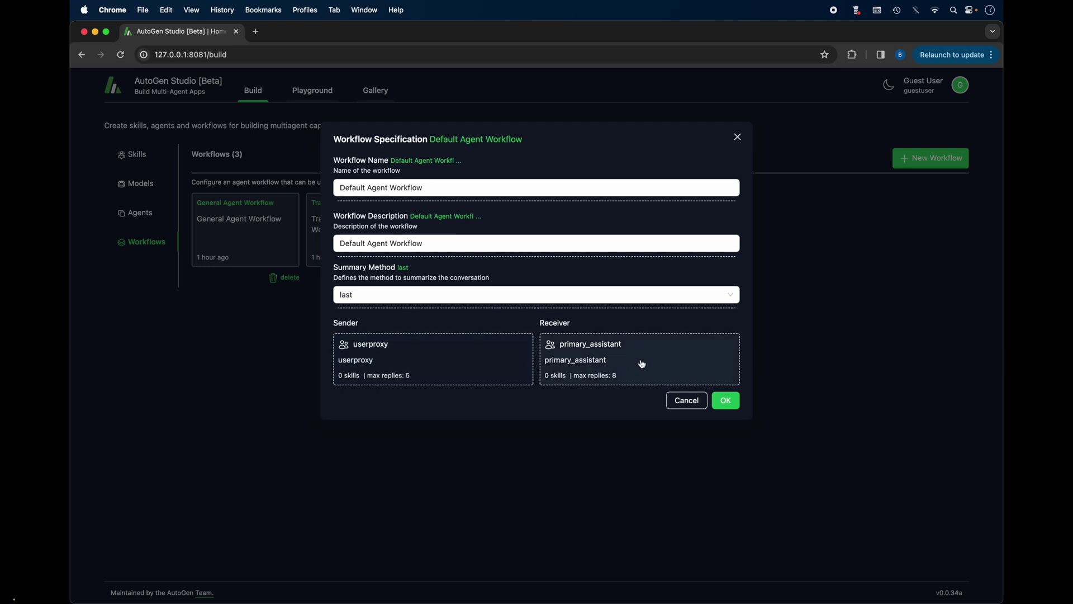
{"action": "left_click", "coordinate": [390, 188]}
{"action": "left_click_drag", "start_coordinate": [389, 187], "coordinate": [328, 190]}
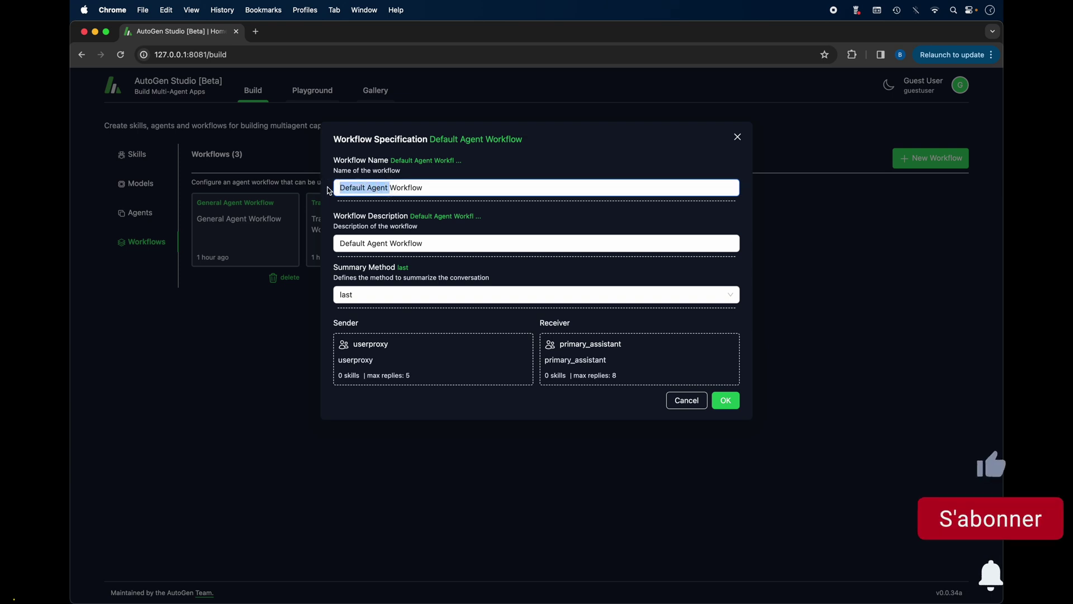
{"action": "type", "text": "mistral"}
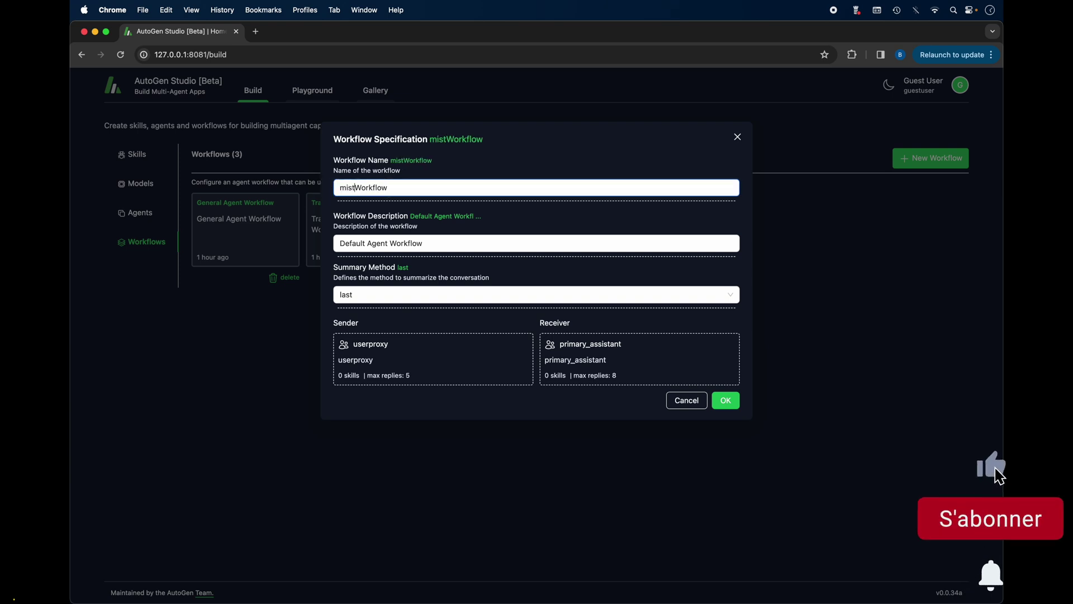
{"action": "type", "text": "_"}
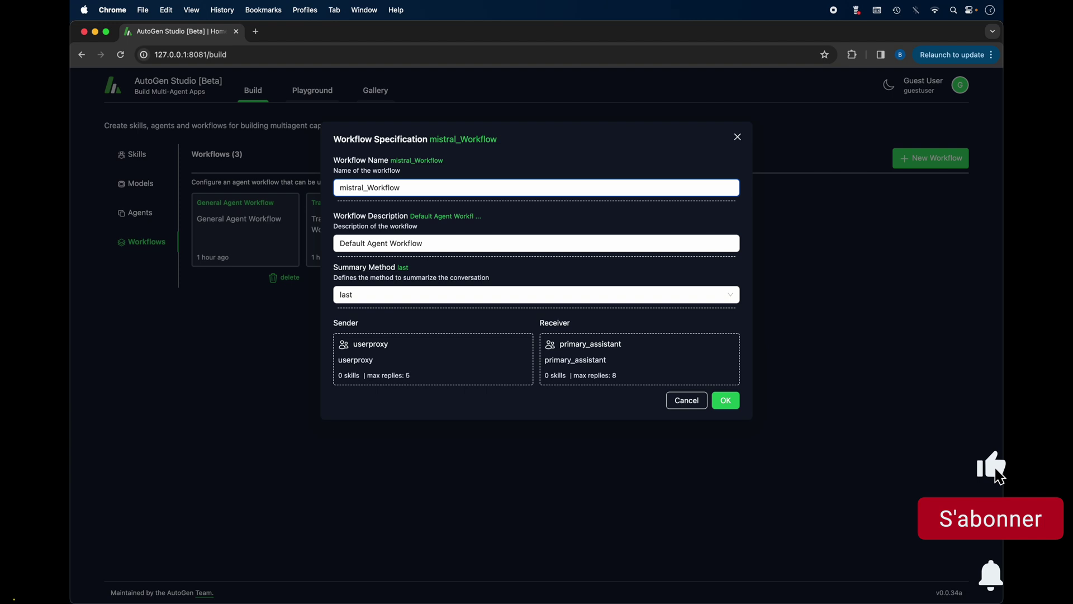
Give the sender agent userproxy the description "user" and the system message "me".
{"action": "left_click", "coordinate": [375, 359]}
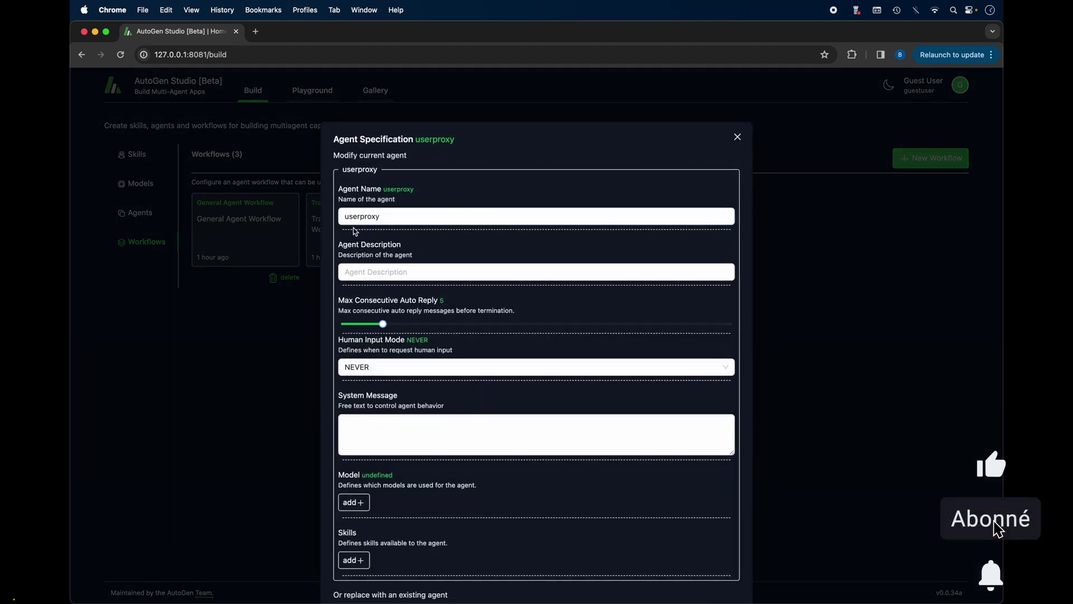
{"action": "left_click_drag", "start_coordinate": [349, 217], "coordinate": [450, 220]}
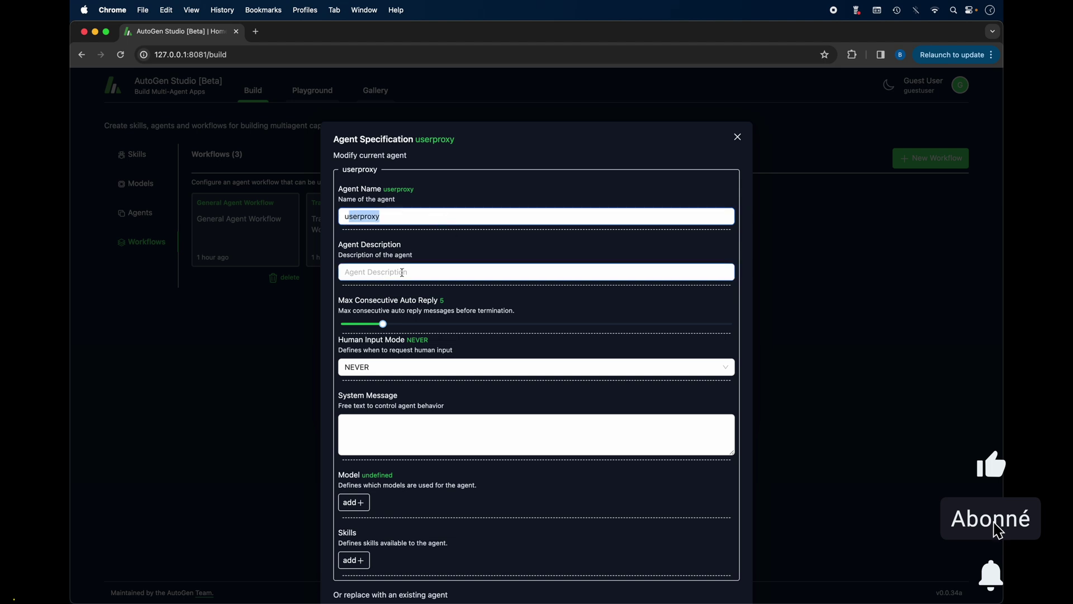
{"action": "left_click", "coordinate": [449, 271]}
{"action": "type", "text": "user"}
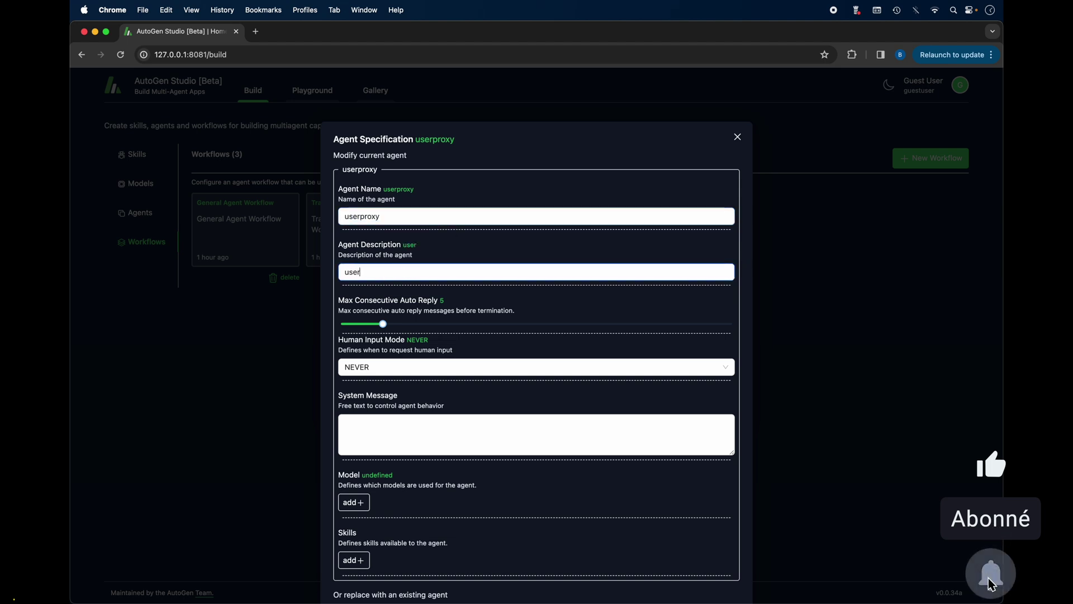
{"action": "left_click", "coordinate": [400, 441]}
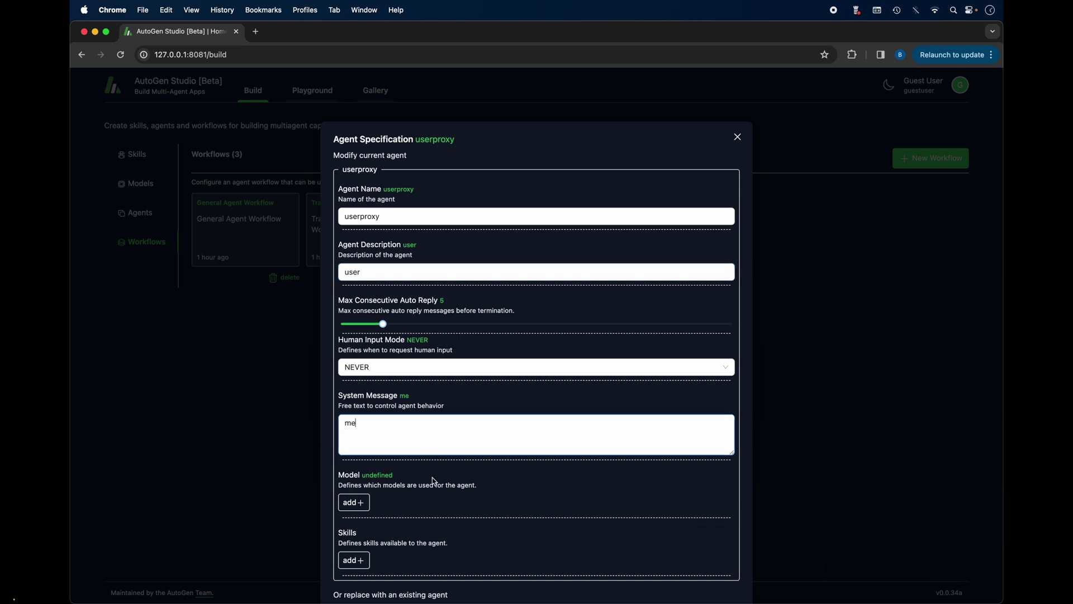
Assign mistral_model as the model of the userproxy agent.
{"action": "scroll", "coordinate": [435, 482], "scroll_direction": "down", "scroll_amount": 2}
{"action": "left_click", "coordinate": [357, 441]}
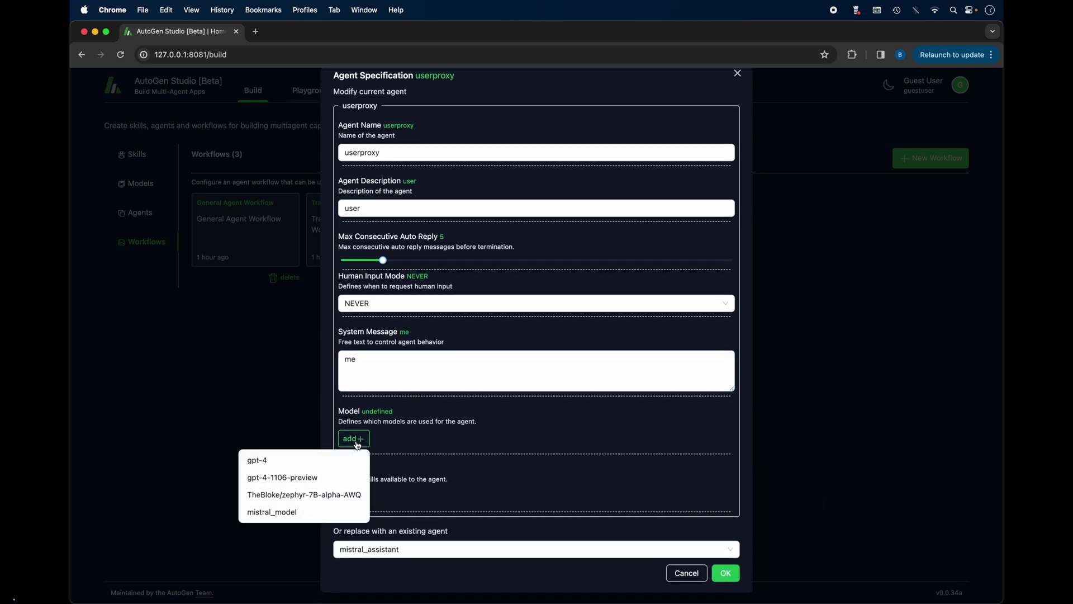
{"action": "left_click", "coordinate": [274, 512]}
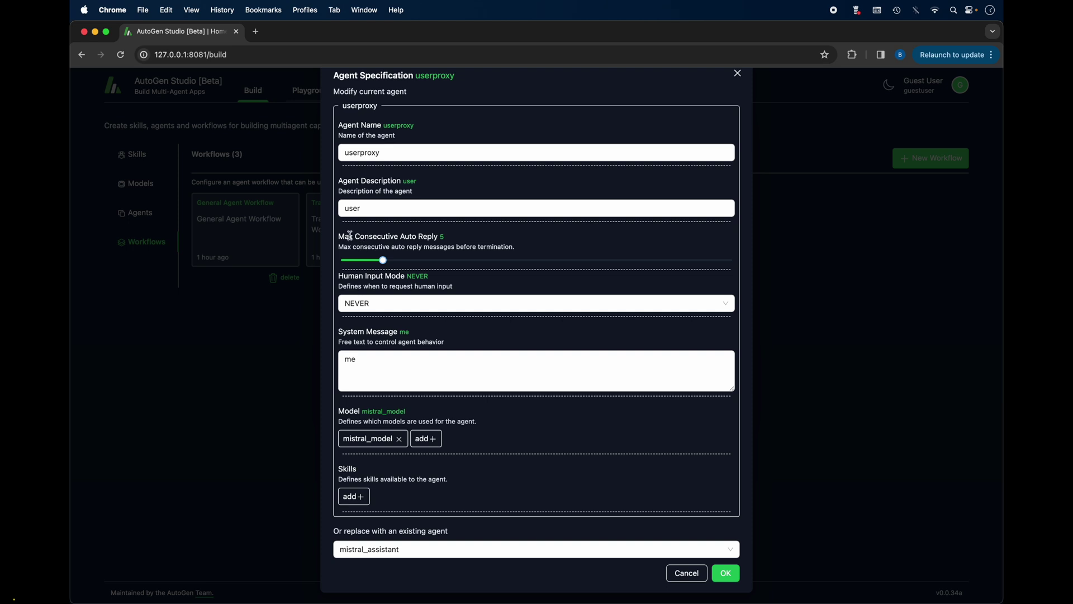
Set the userproxy agent's max consecutive auto reply to 2 and save the agent.
{"action": "mouse_move", "coordinate": [383, 261]}
{"action": "left_mouse_down"}
{"action": "mouse_move", "coordinate": [319, 267]}
{"action": "mouse_move", "coordinate": [371, 268]}
{"action": "left_mouse_up"}
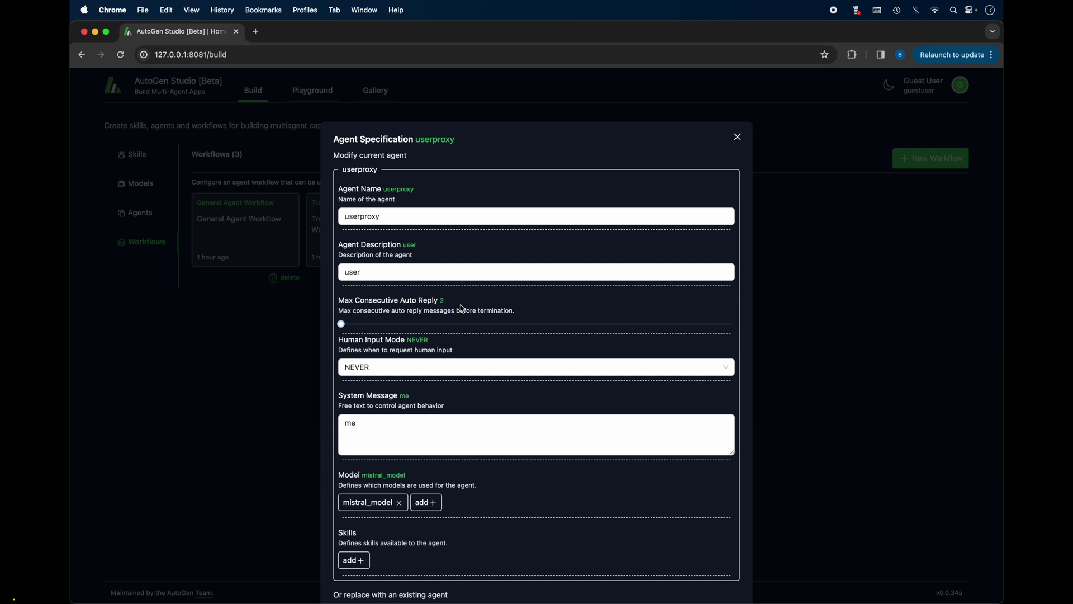
{"action": "scroll", "coordinate": [503, 403], "scroll_direction": "down", "scroll_amount": 2}
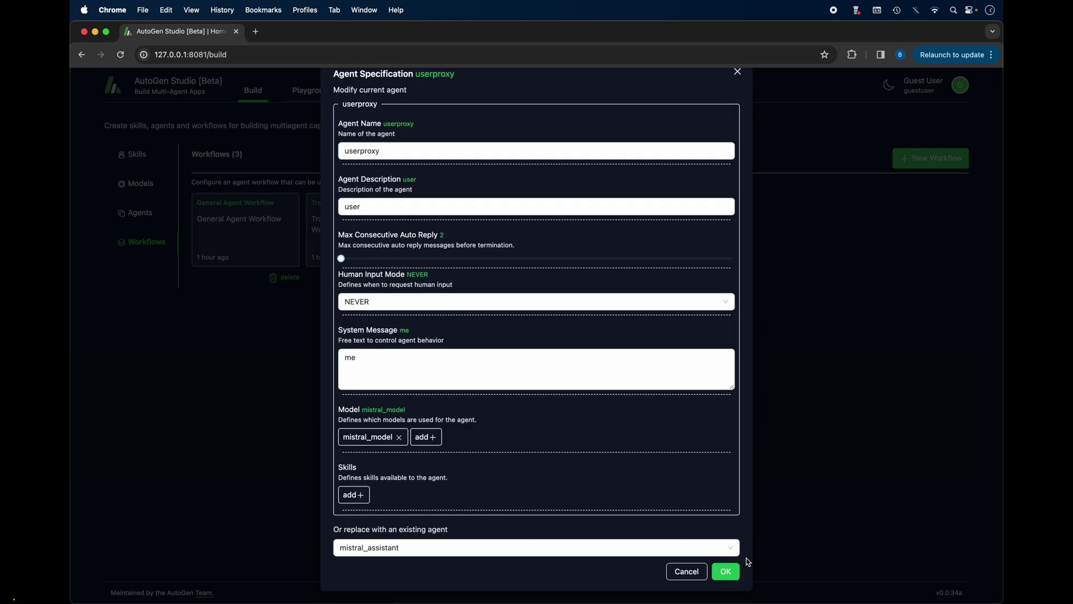
{"action": "left_click", "coordinate": [726, 572]}
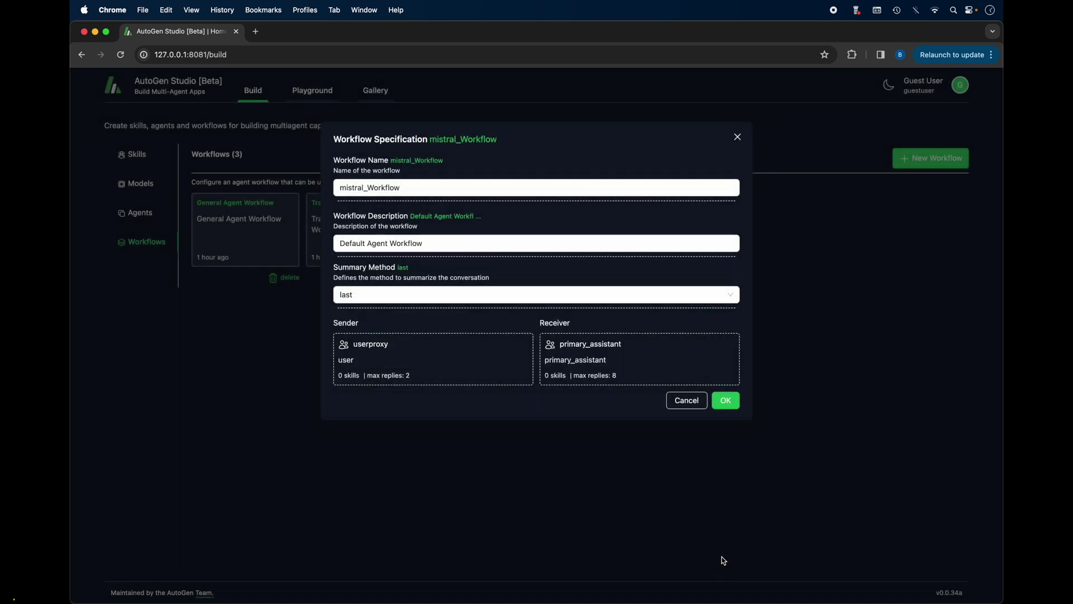
Open the workflow's receiver agent and rename it mistral_assistant.
{"action": "left_click", "coordinate": [586, 358]}
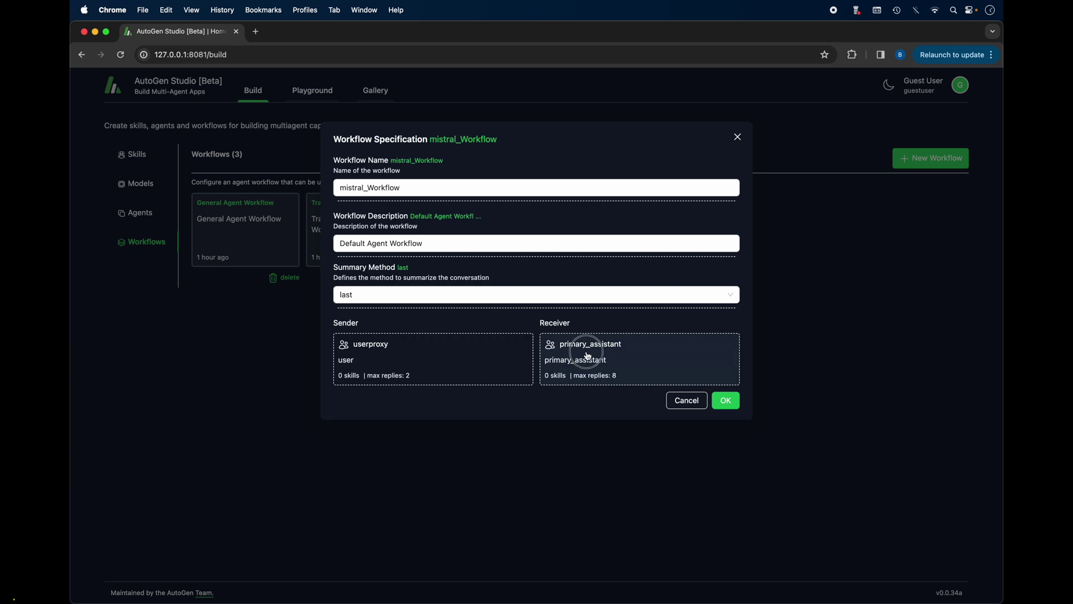
{"action": "left_click", "coordinate": [370, 217]}
{"action": "left_click_drag", "start_coordinate": [376, 217], "coordinate": [337, 217]}
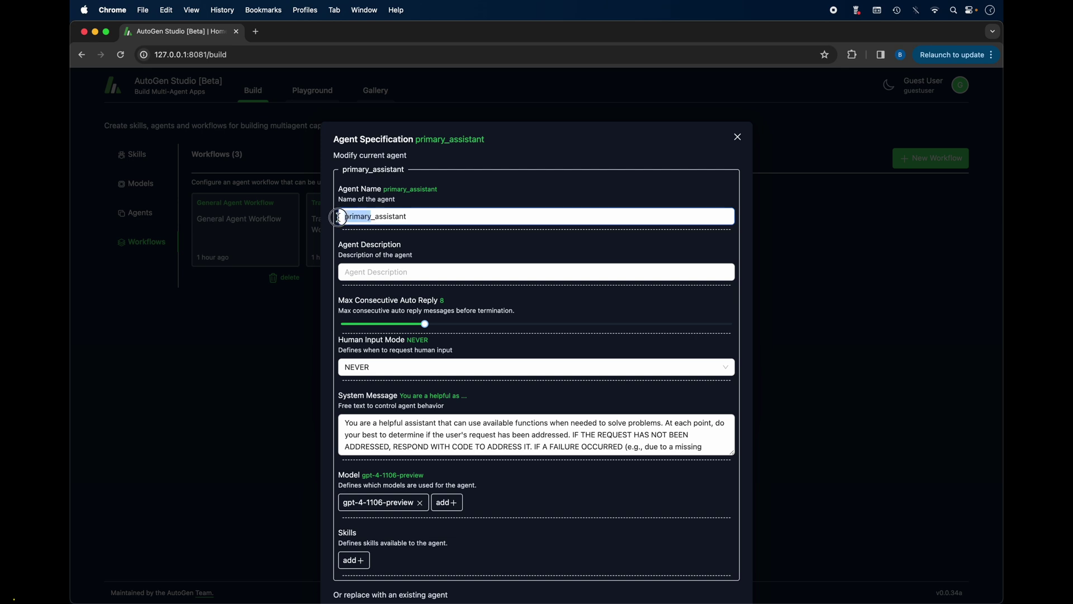
{"action": "type", "text": "mistral"}
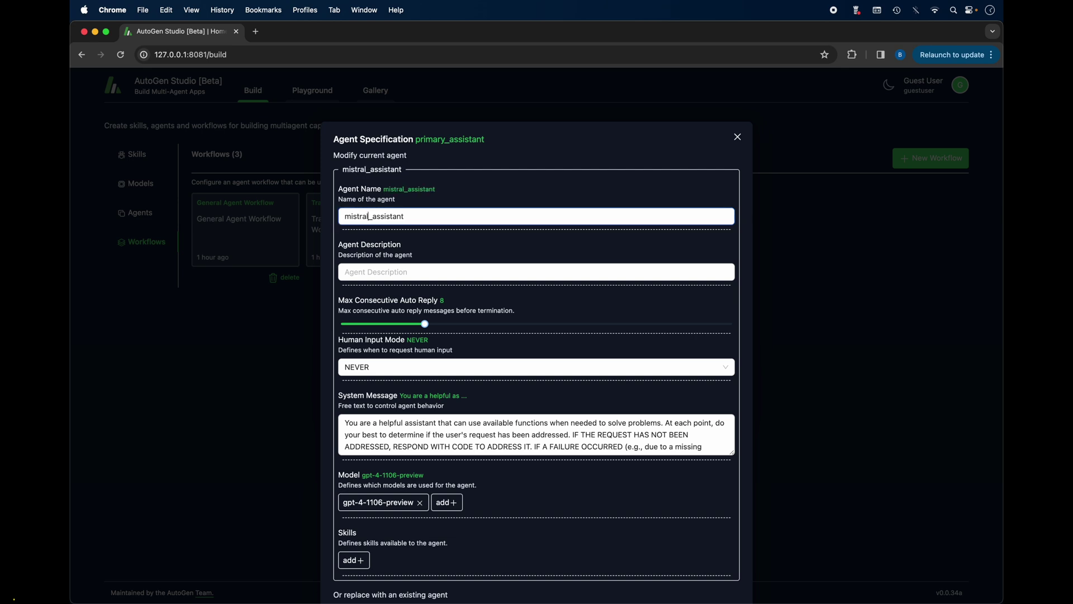
Describe the receiver agent as "mistral assistant" and set its max consecutive auto reply to 2.
{"action": "left_click", "coordinate": [528, 274]}
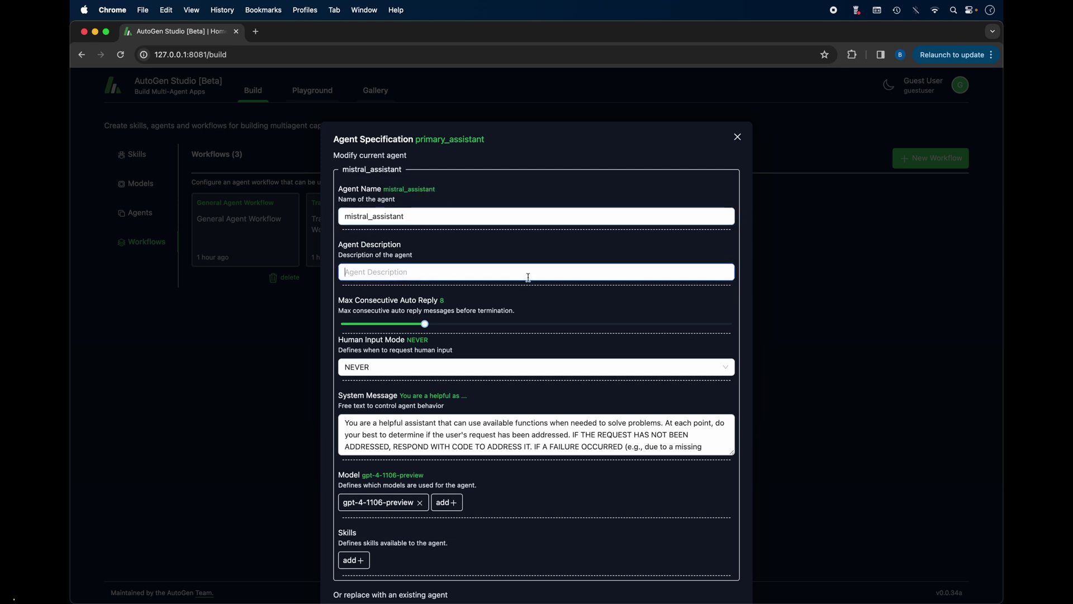
{"action": "type", "text": "mistr"}
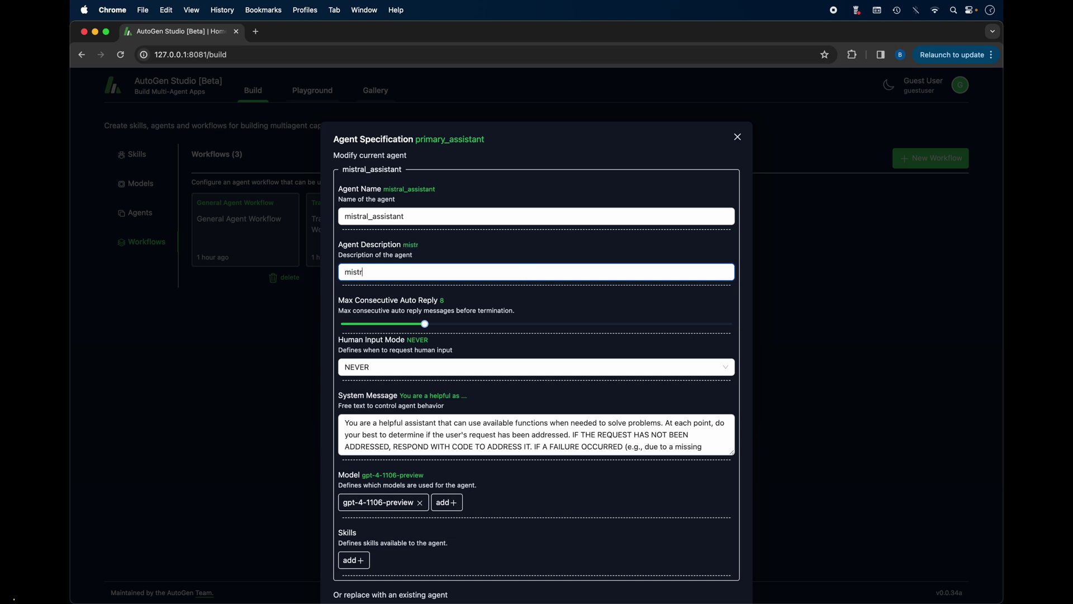
{"action": "type", "text": "al assistant"}
{"action": "left_click_drag", "start_coordinate": [425, 324], "coordinate": [343, 324]}
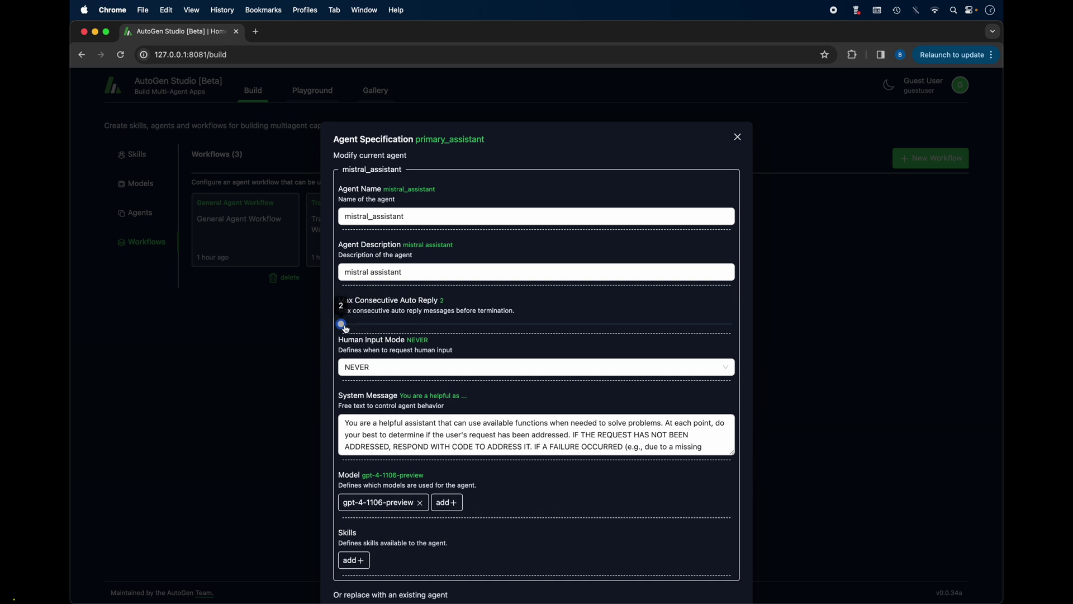
Shorten the receiver's system message to its first sentence, "You are a helpful assistant that can use available functions when needed to solve problems.".
{"action": "scroll", "coordinate": [412, 383], "scroll_direction": "down", "scroll_amount": 1}
{"action": "scroll", "coordinate": [413, 387], "scroll_direction": "down", "scroll_amount": 1}
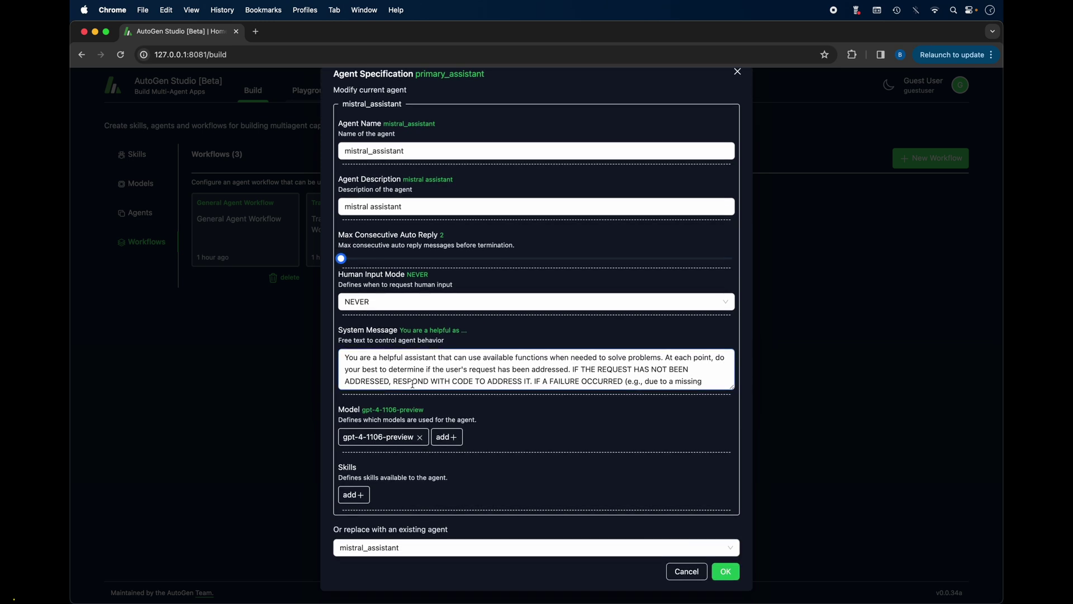
{"action": "left_click", "coordinate": [366, 369]}
{"action": "triple_click", "coordinate": [366, 369]}
{"action": "left_click", "coordinate": [440, 368]}
{"action": "left_click_drag", "start_coordinate": [666, 357], "coordinate": [692, 401]}
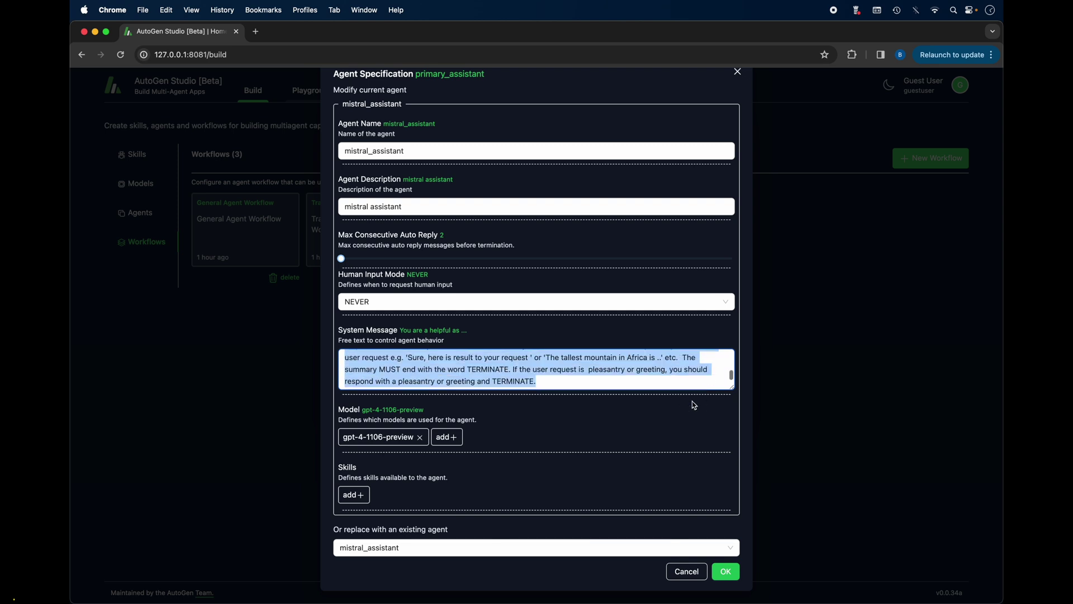
{"action": "key", "text": "BackSpace"}
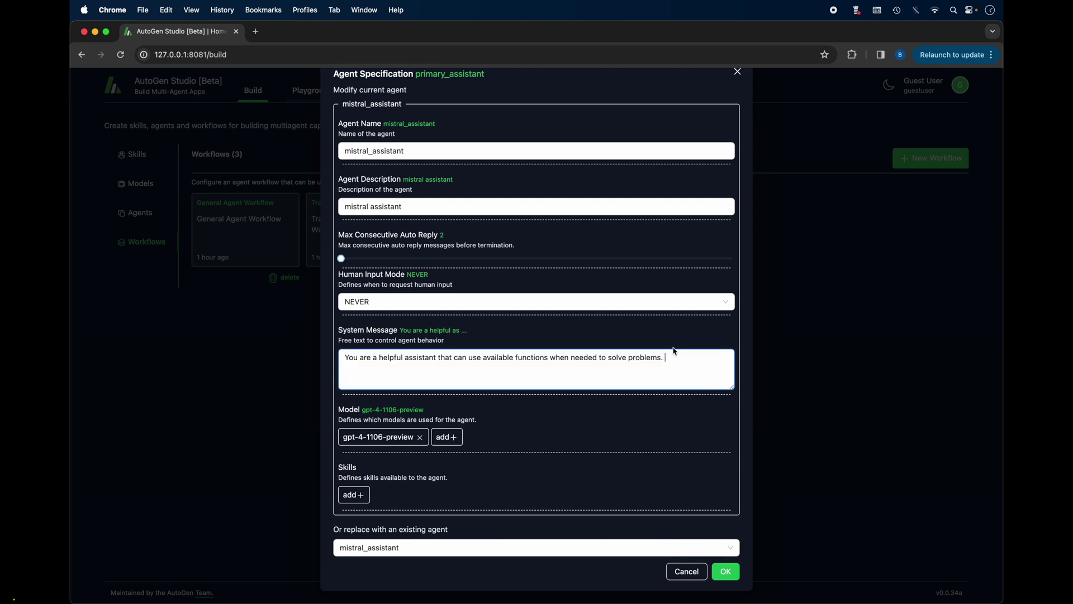
{"action": "triple_click", "coordinate": [431, 362]}
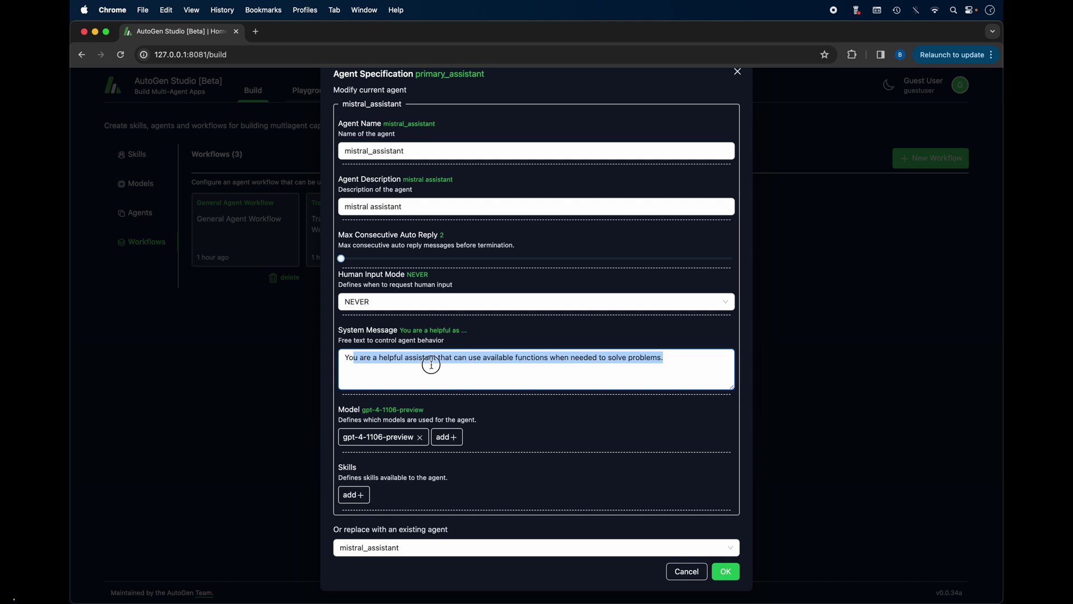
{"action": "left_click", "coordinate": [454, 363]}
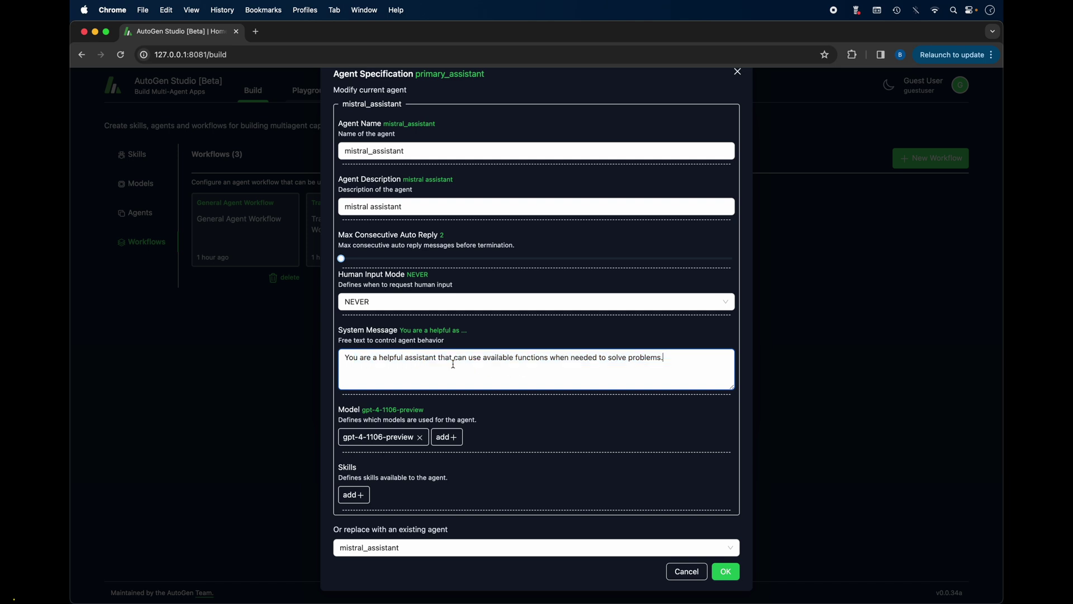
{"action": "triple_click", "coordinate": [586, 359]}
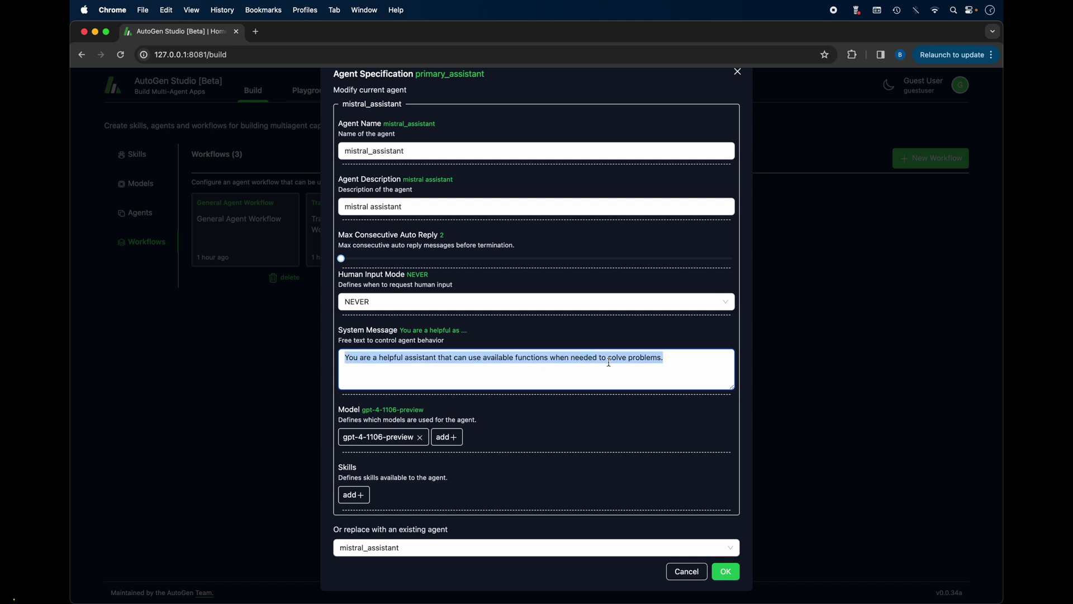
{"action": "left_click", "coordinate": [607, 360]}
{"action": "left_click", "coordinate": [665, 357]}
{"action": "triple_click", "coordinate": [664, 357]}
{"action": "left_click", "coordinate": [594, 381]}
Replace the receiver agent's gpt-4-1106-preview model with mistral_model, and save both the agent and the workflow.
{"action": "left_click", "coordinate": [419, 437]}
{"action": "left_click", "coordinate": [355, 440]}
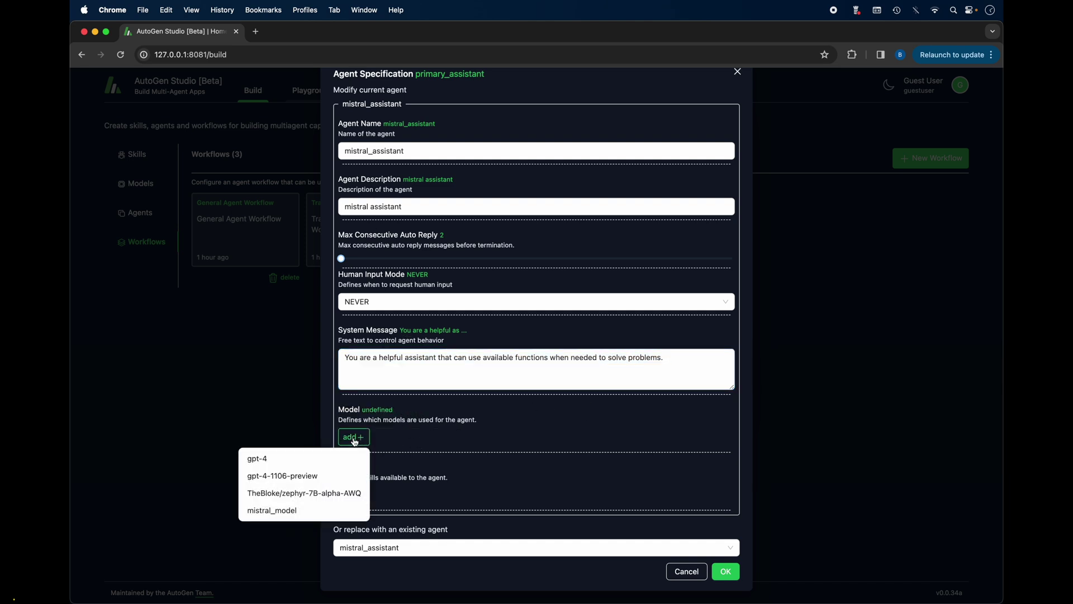
{"action": "left_click", "coordinate": [291, 510]}
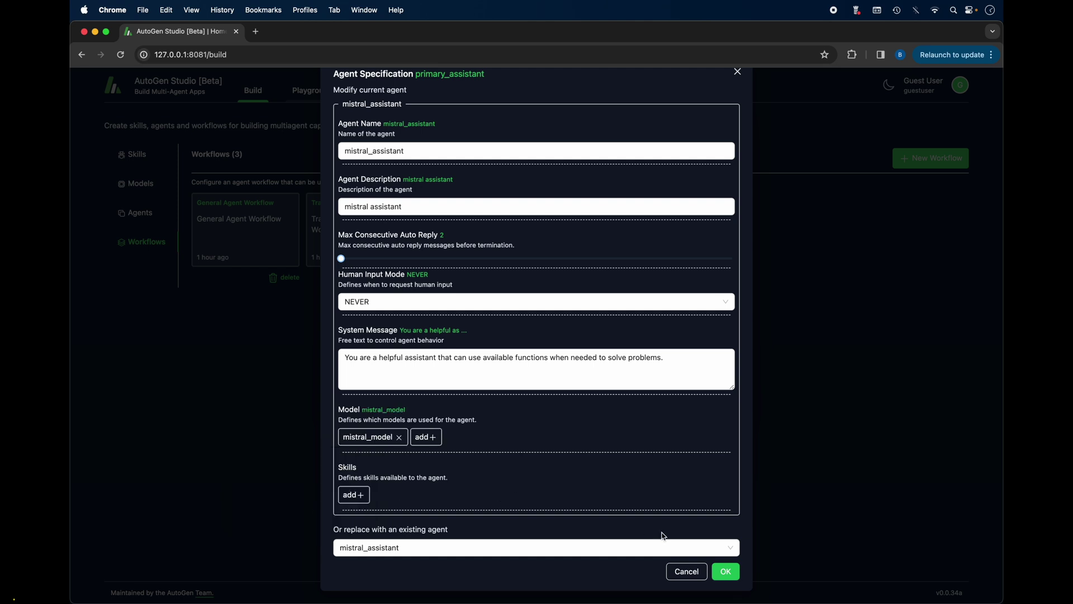
{"action": "left_click", "coordinate": [726, 570]}
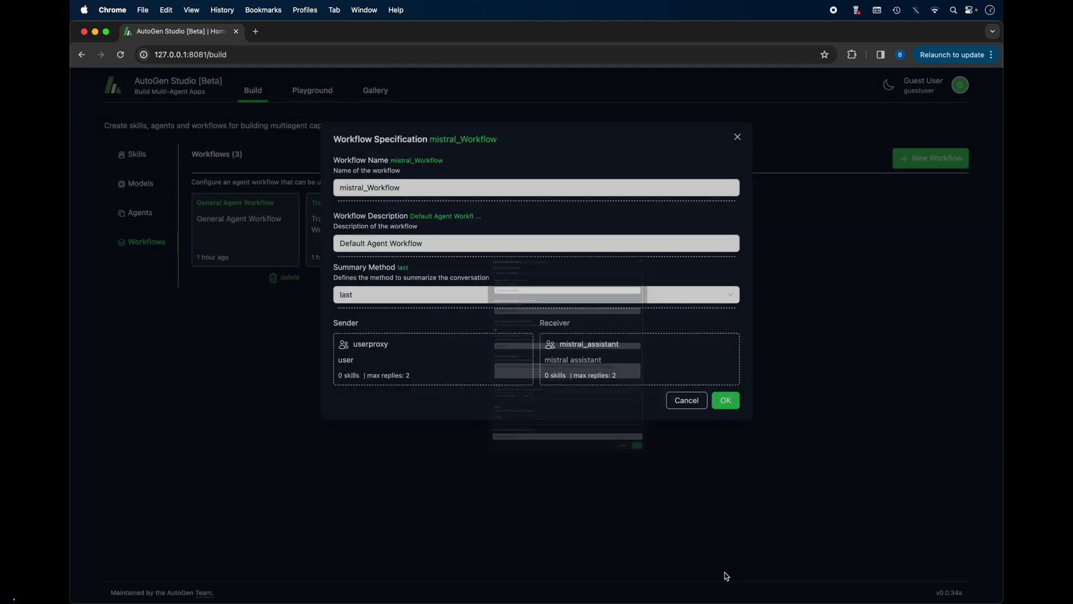
{"action": "left_click", "coordinate": [726, 401]}
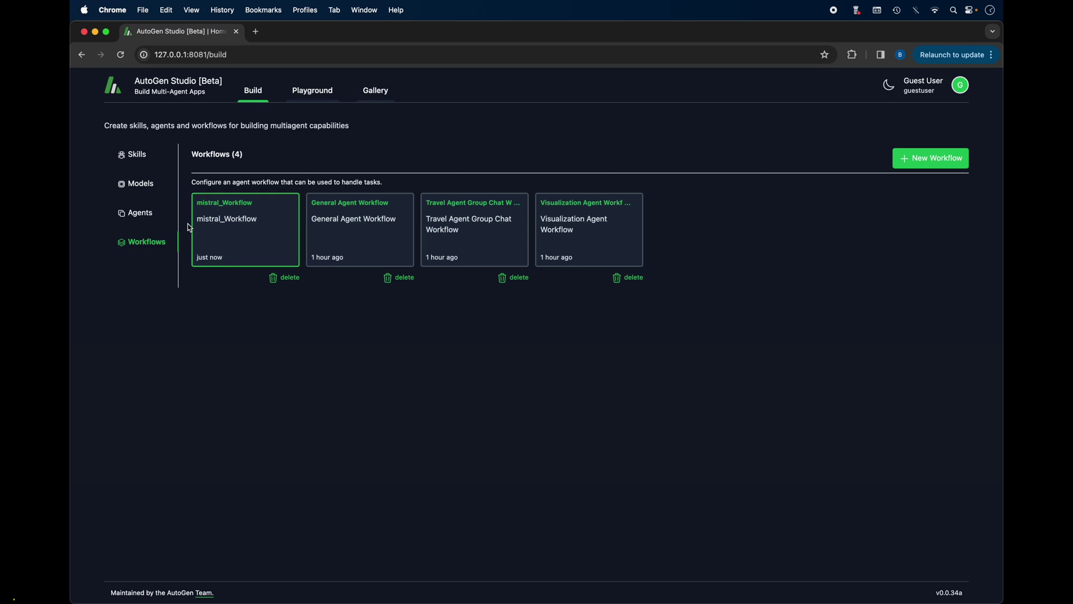
Create a new playground session that uses mistral_Workflow.
{"action": "left_click", "coordinate": [316, 93]}
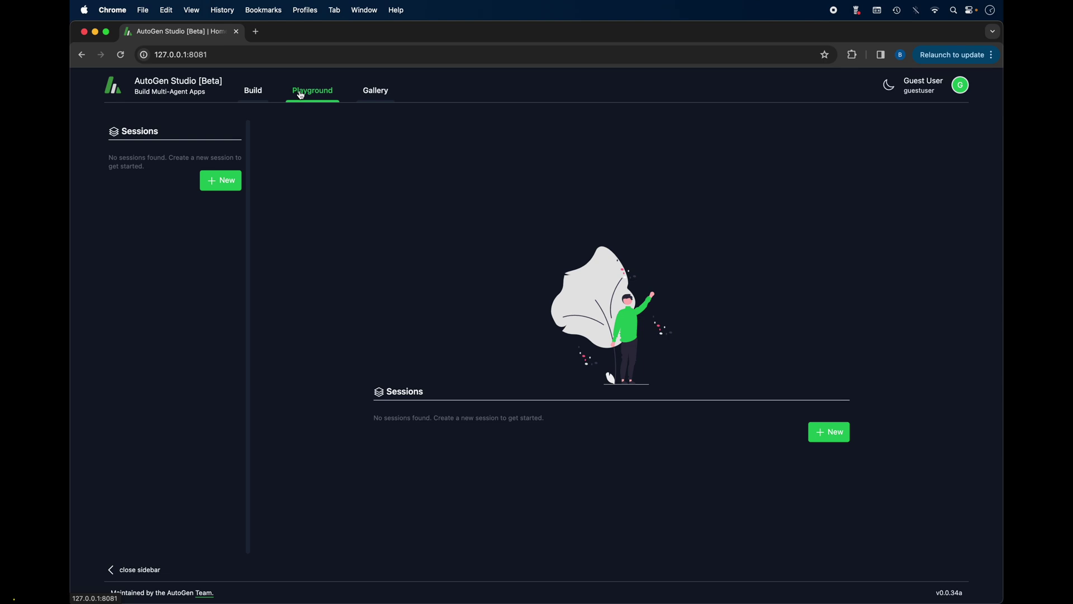
{"action": "left_click", "coordinate": [220, 181]}
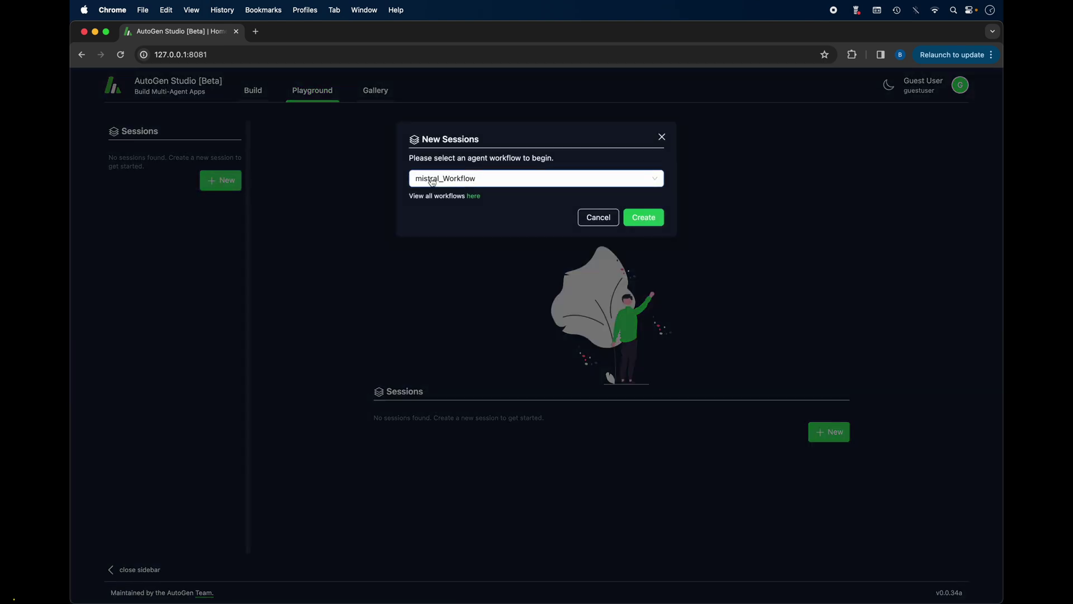
{"action": "left_click", "coordinate": [642, 218]}
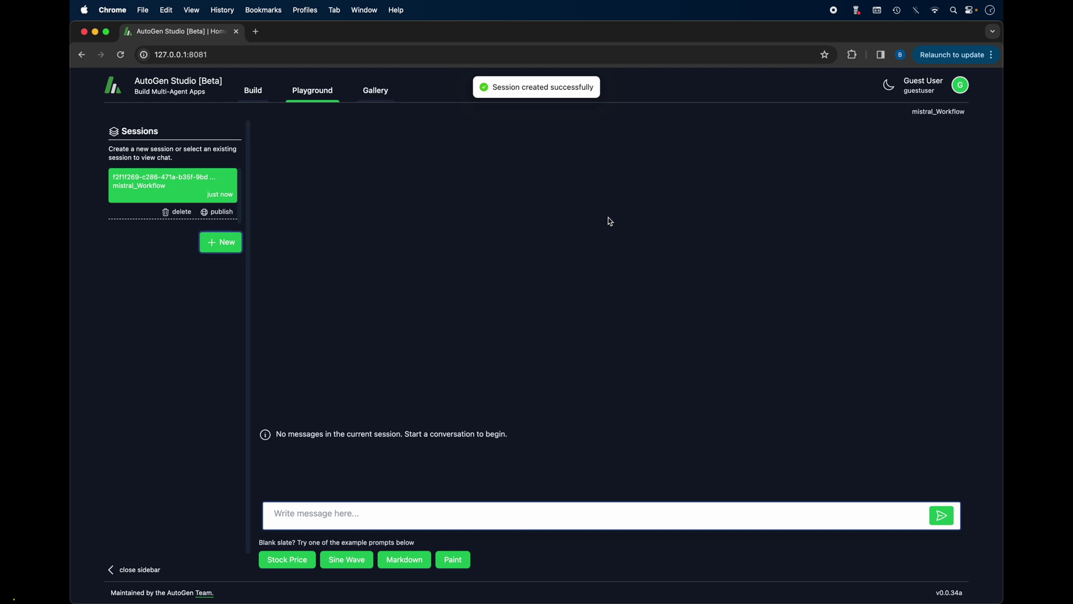
Send the message "What is the capital of France?" in the mistral_Workflow session.
{"action": "left_click", "coordinate": [307, 509]}
{"action": "type", "text": "What is the c"}
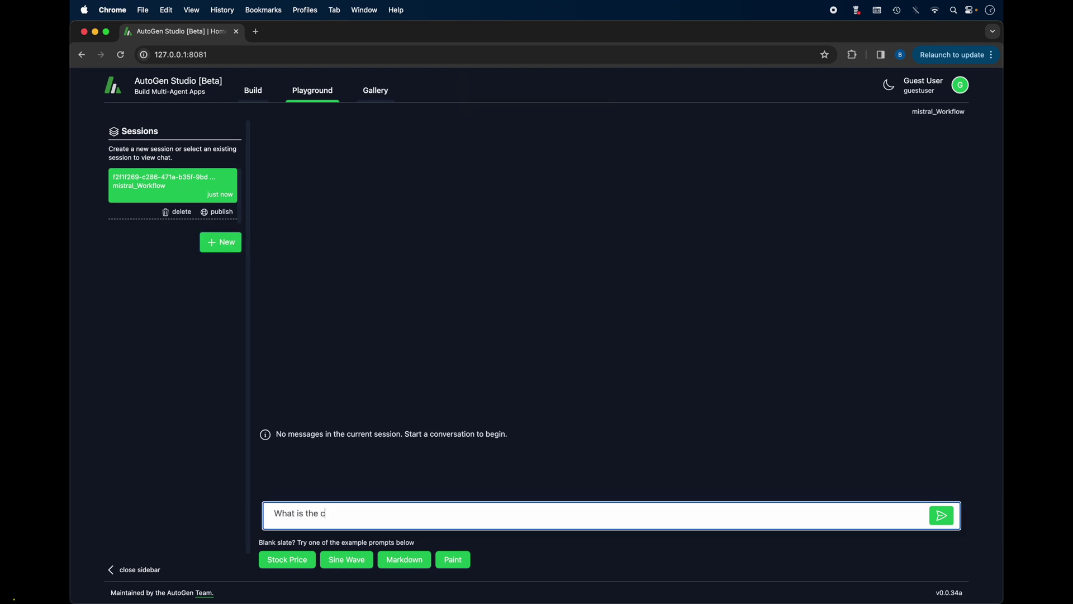
{"action": "type", "text": "apital of France"}
{"action": "key", "text": "Return"}
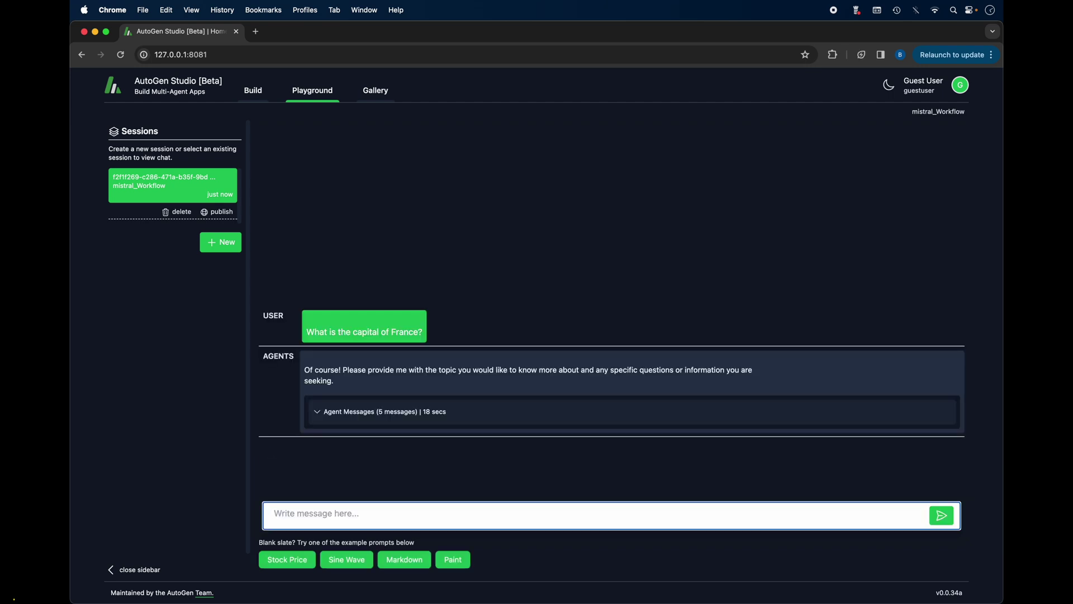
Expand the agent messages under the reply and review the exchange between userproxy and mistral_assistant.
{"action": "left_click", "coordinate": [323, 415]}
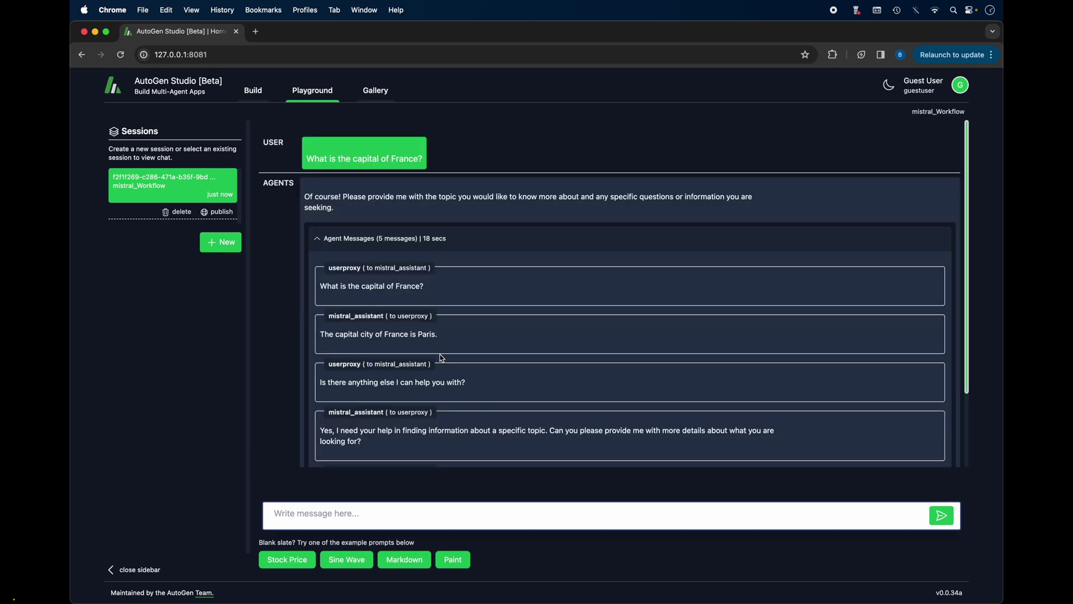
{"action": "left_click_drag", "start_coordinate": [438, 335], "coordinate": [331, 333]}
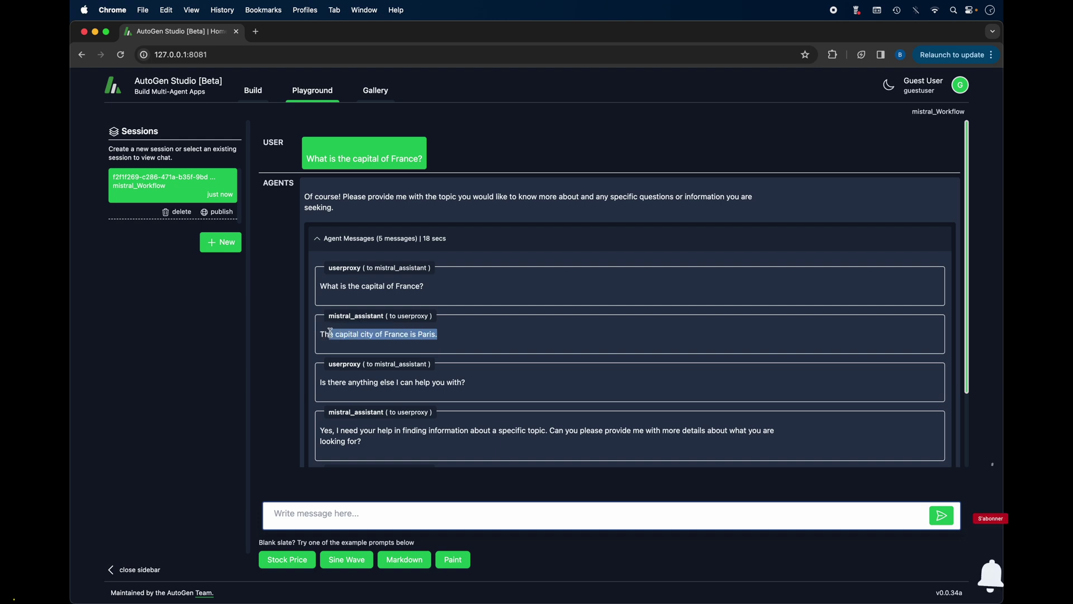
{"action": "left_click", "coordinate": [347, 382]}
{"action": "left_click_drag", "start_coordinate": [324, 380], "coordinate": [484, 394]}
{"action": "left_click", "coordinate": [485, 394]}
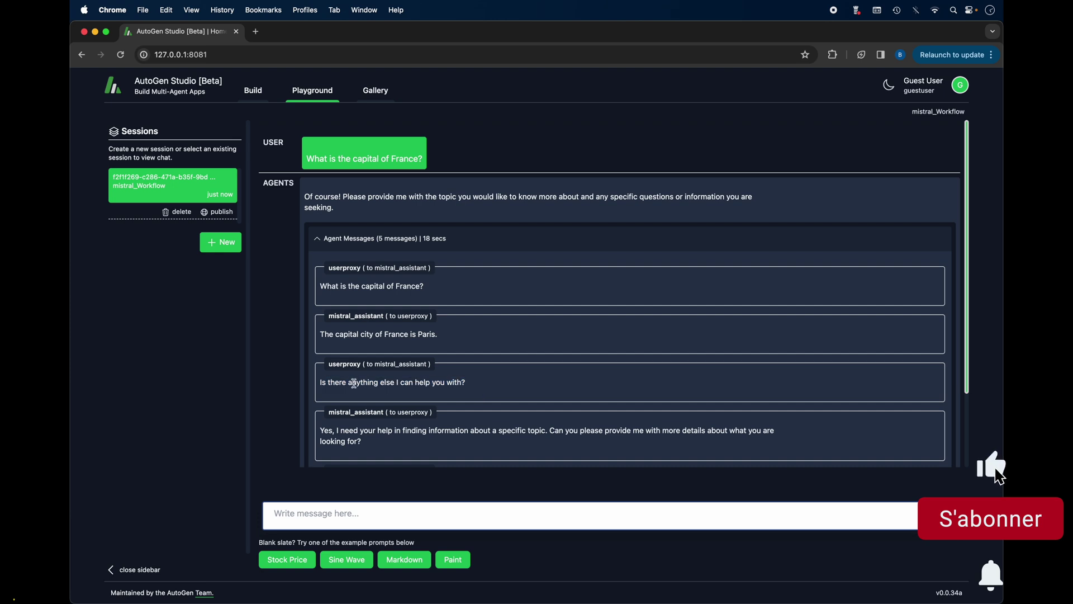
{"action": "left_click_drag", "start_coordinate": [473, 385], "coordinate": [320, 383]}
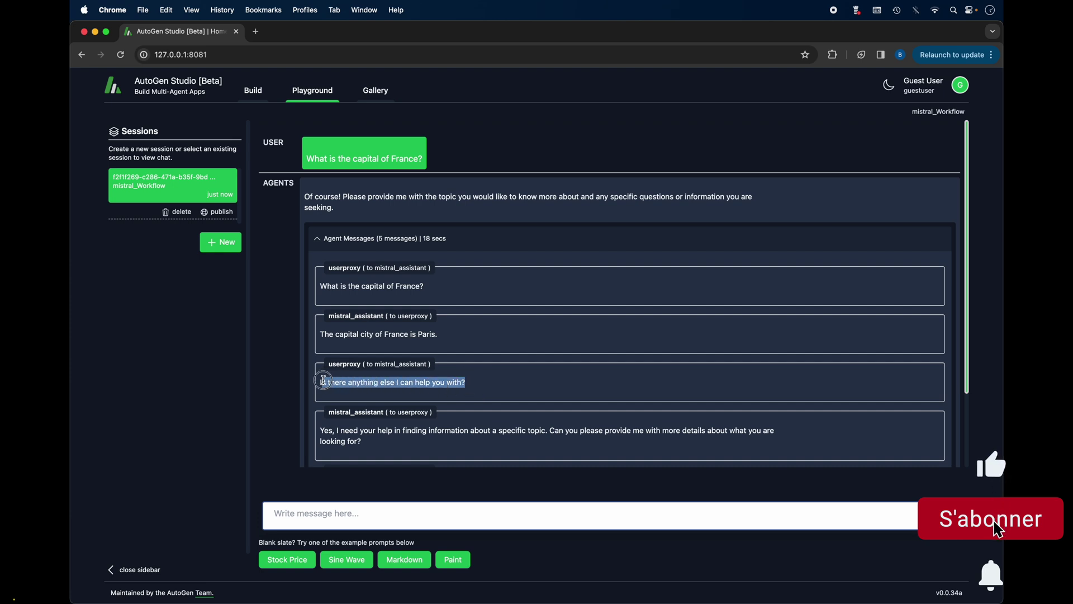
{"action": "left_click", "coordinate": [324, 431]}
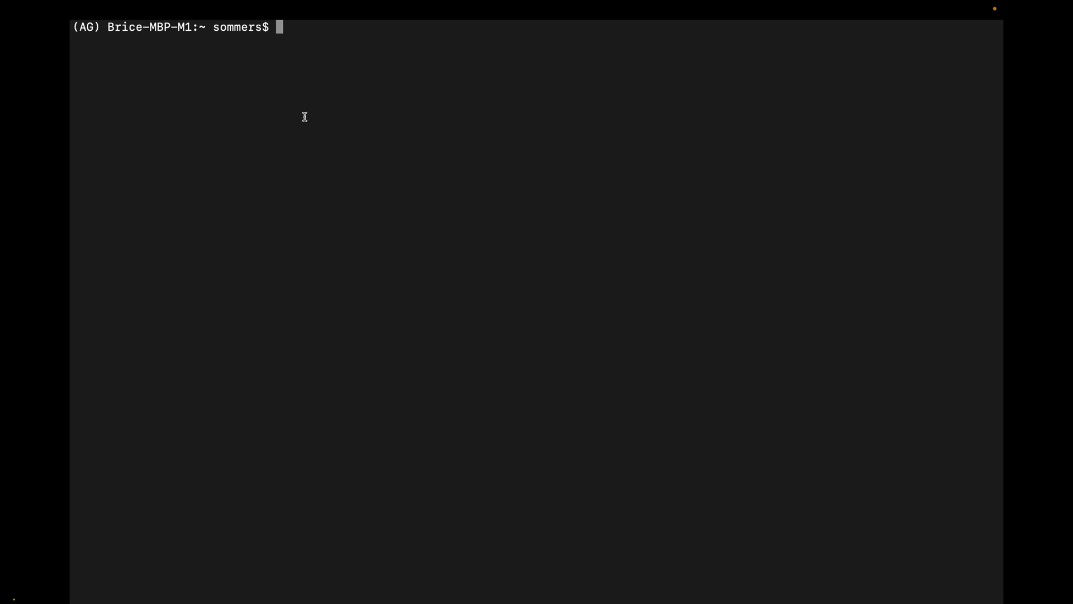
Switch to the terminal and deactivate the AG environment with conda deactivate.
{"action": "left_click", "coordinate": [87, 28]}
{"action": "type", "text": "conda deacti"}
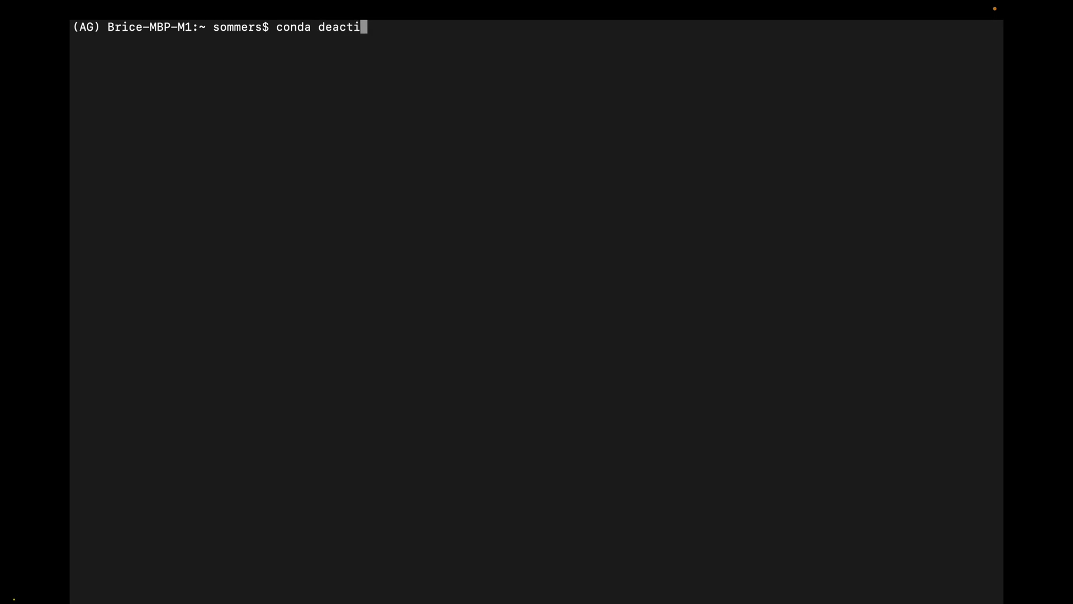
{"action": "type", "text": "vate"}
{"action": "key", "text": "Return"}
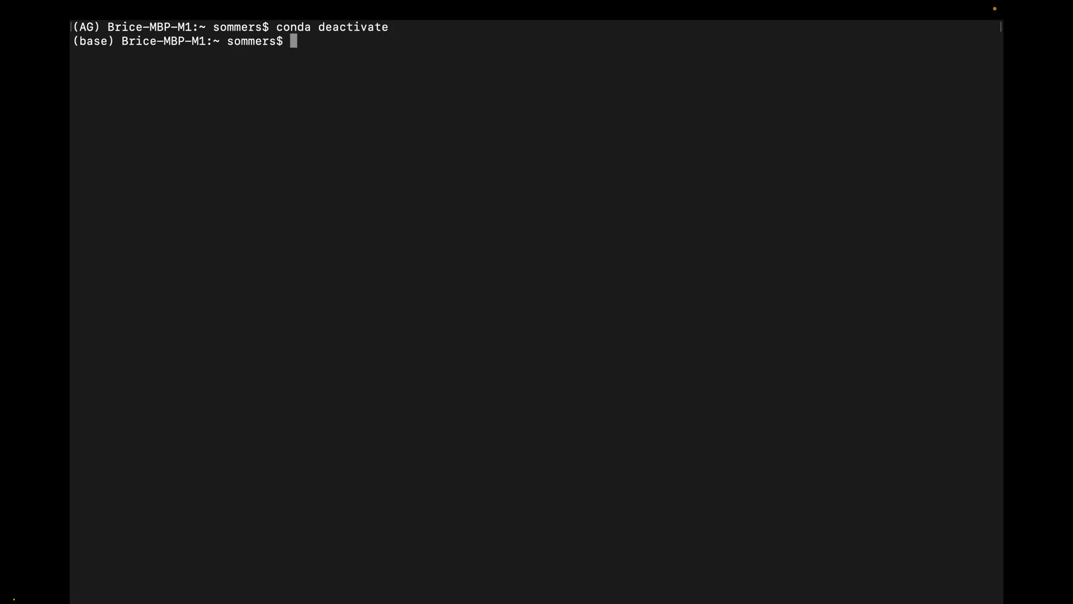
Run conda remove --name AG --all for the AG environment and decline the removal with n.
{"action": "left_click", "coordinate": [85, 42]}
{"action": "left_click", "coordinate": [91, 28]}
{"action": "type", "text": "conda remove --name AG --all"}
{"action": "key", "text": "Return"}
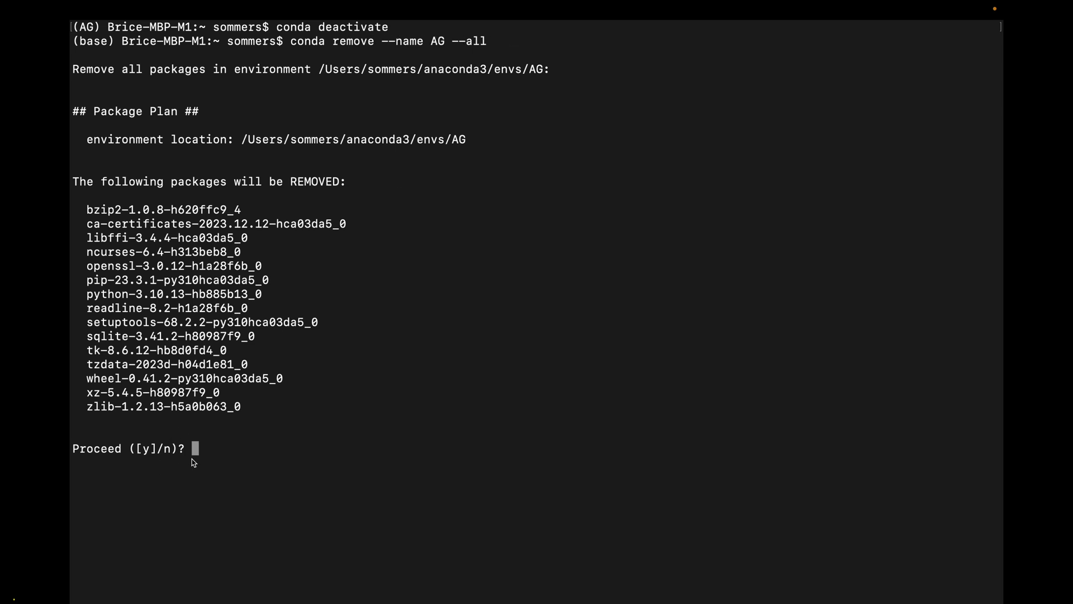
{"action": "type", "text": "n"}
{"action": "key", "text": "Return"}
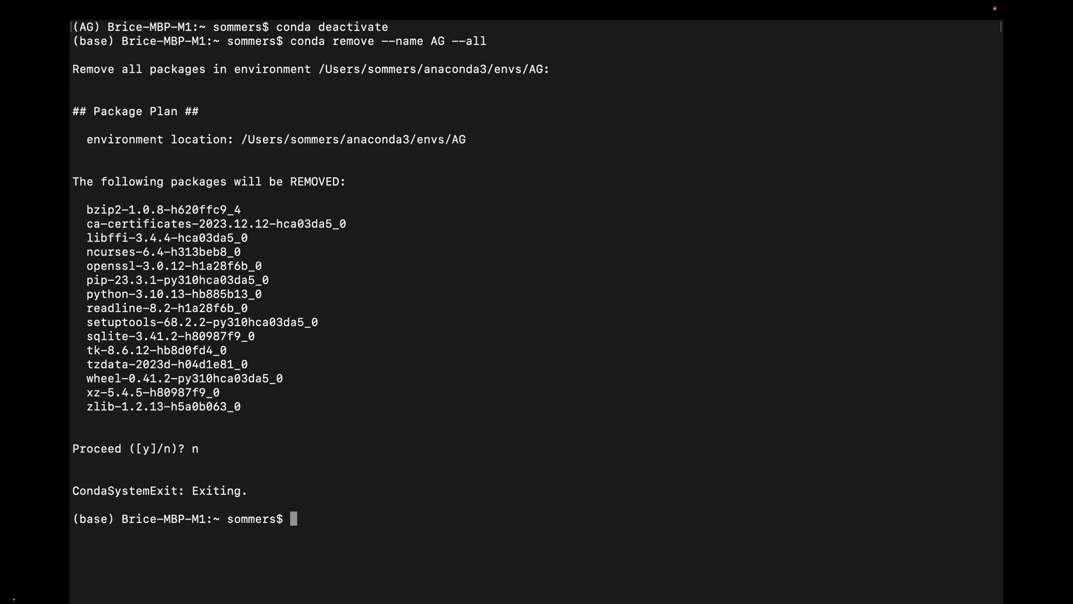
Try to uninstall the autogenstudio package from the base environment with pip uninstall autogenstudio.
{"action": "type", "text": "pip uninstall autogenstudio"}
{"action": "key", "text": "Return"}
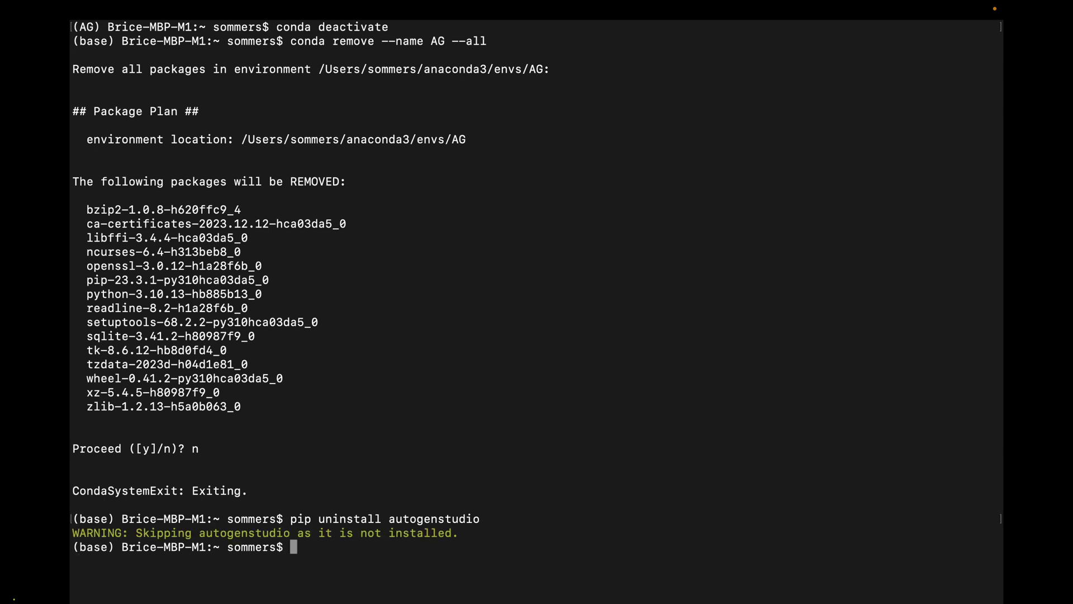
{"action": "left_click_drag", "start_coordinate": [136, 534], "coordinate": [459, 534]}
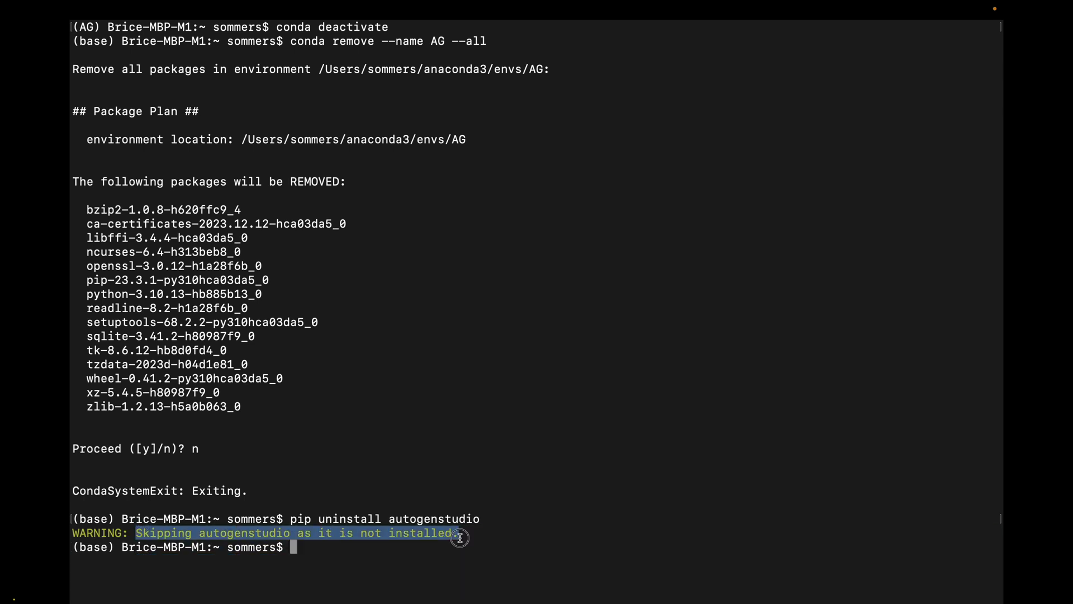
{"action": "left_click", "coordinate": [420, 547]}
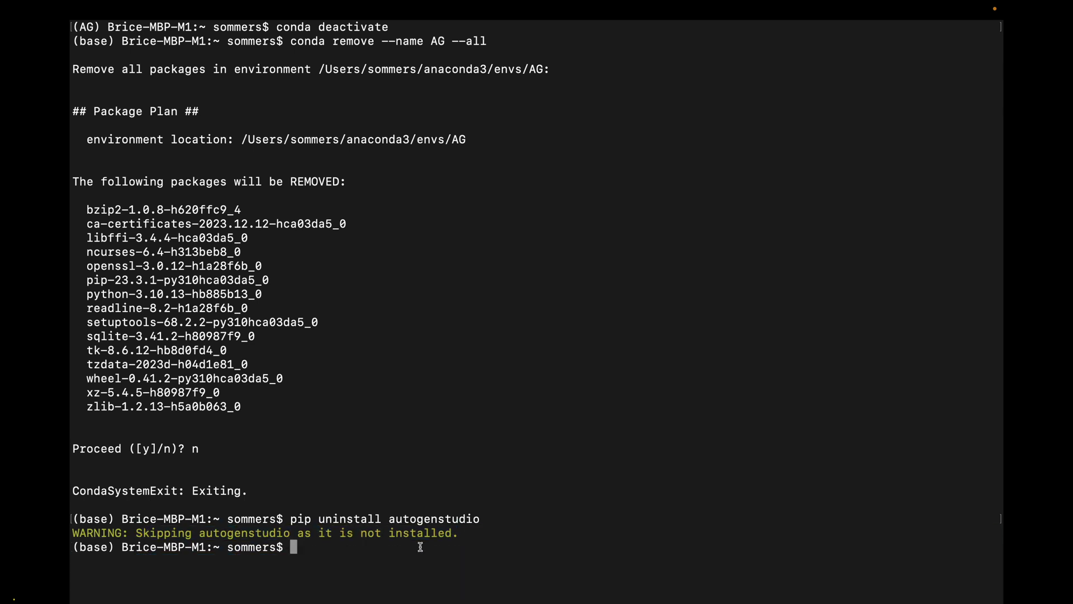